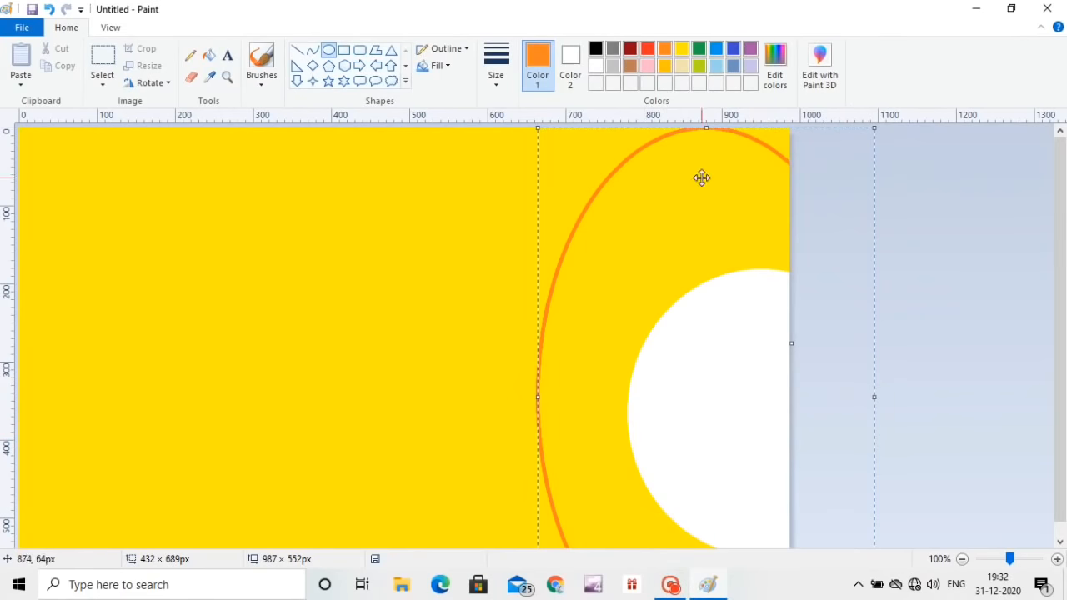
Step: Reposition and enlarge the orange ellipse to about 720 × 689 px around the white circle and fill the area outside it with orange
drag(701, 178, 659, 359)
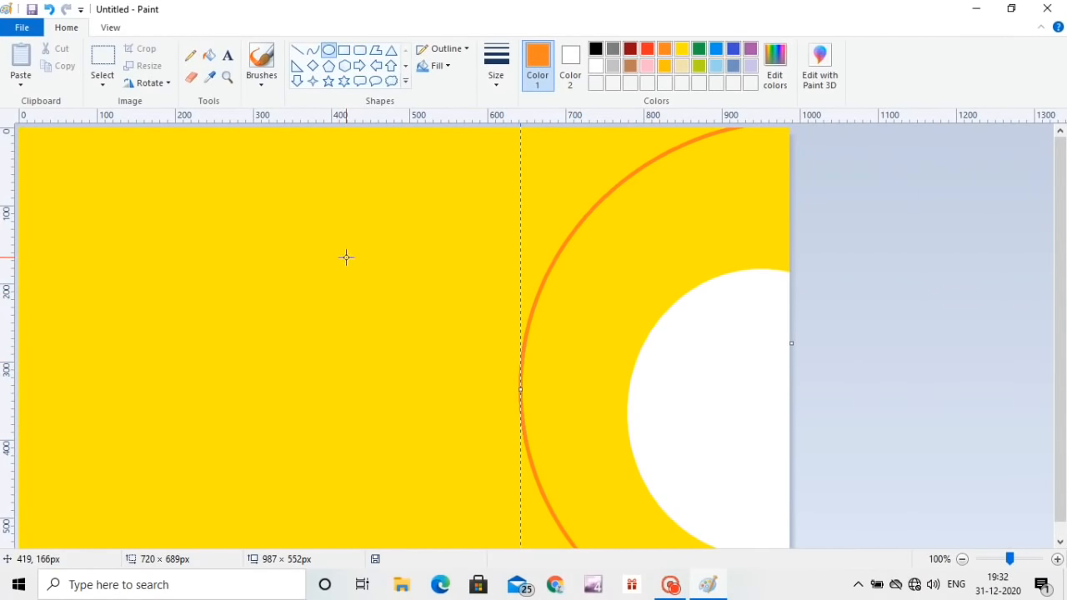
click(209, 55)
click(313, 263)
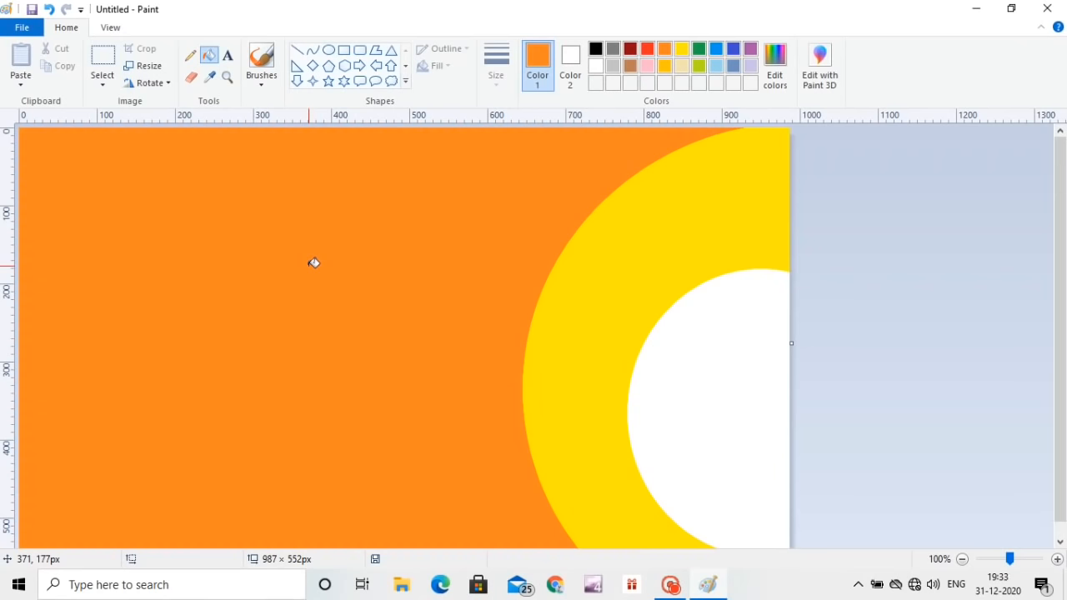
Step: Draw a purple ellipse of about 671 × 676 px around the orange-bordered yellow ring and fill the area outside it with purple
click(328, 50)
drag(406, 131, 929, 580)
click(208, 55)
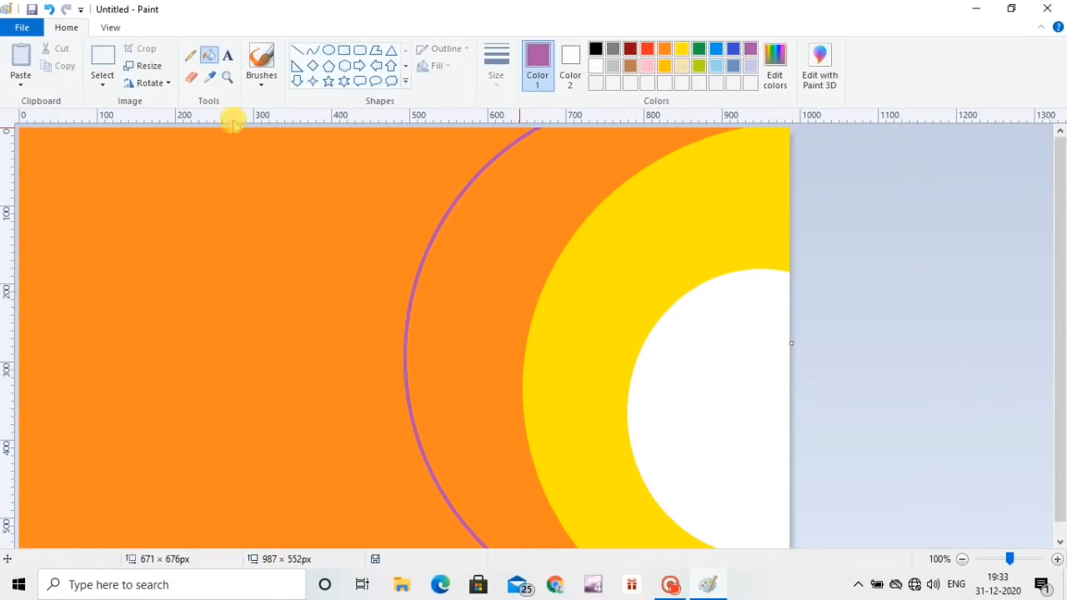
click(273, 195)
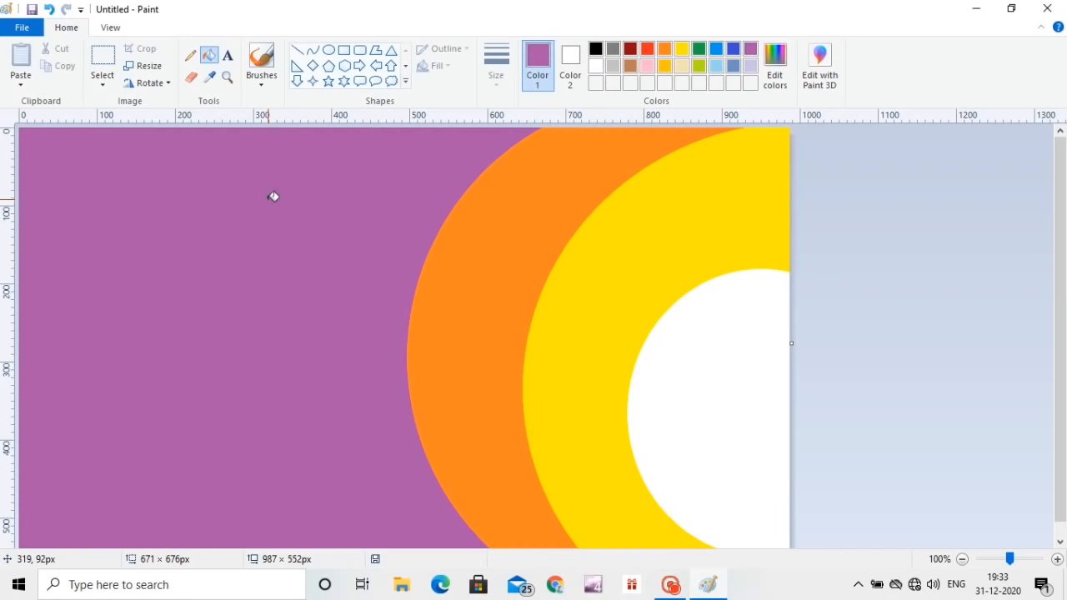
Step: Draw a large blue ellipse that leaves a wide purple band around the orange one, and fill the area outside it with blue
click(715, 49)
click(328, 49)
drag(322, 128, 871, 599)
drag(634, 133, 579, 97)
drag(550, 290, 455, 385)
drag(476, 193, 494, 109)
drag(524, 355, 306, 313)
drag(540, 381, 612, 396)
drag(352, 354, 544, 438)
drag(491, 157, 491, 96)
drag(514, 308, 473, 248)
drag(478, 364, 589, 190)
drag(664, 326, 429, 355)
drag(641, 227, 767, 227)
drag(501, 216, 743, 355)
click(208, 55)
click(238, 252)
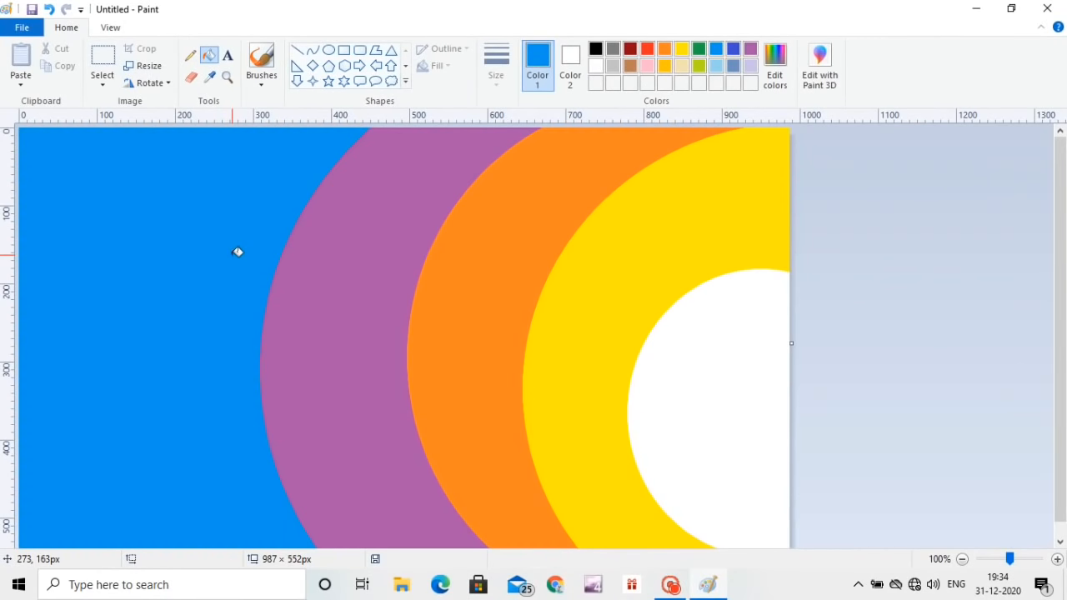
Step: Mix a dark navy shade of blue as a custom colour for the drawing colour
click(782, 56)
drag(699, 254, 699, 319)
click(389, 395)
Step: Draw a navy ellipse enlarged to about 1132 × 999 px around the blue band and fill the area outside it with navy
click(329, 49)
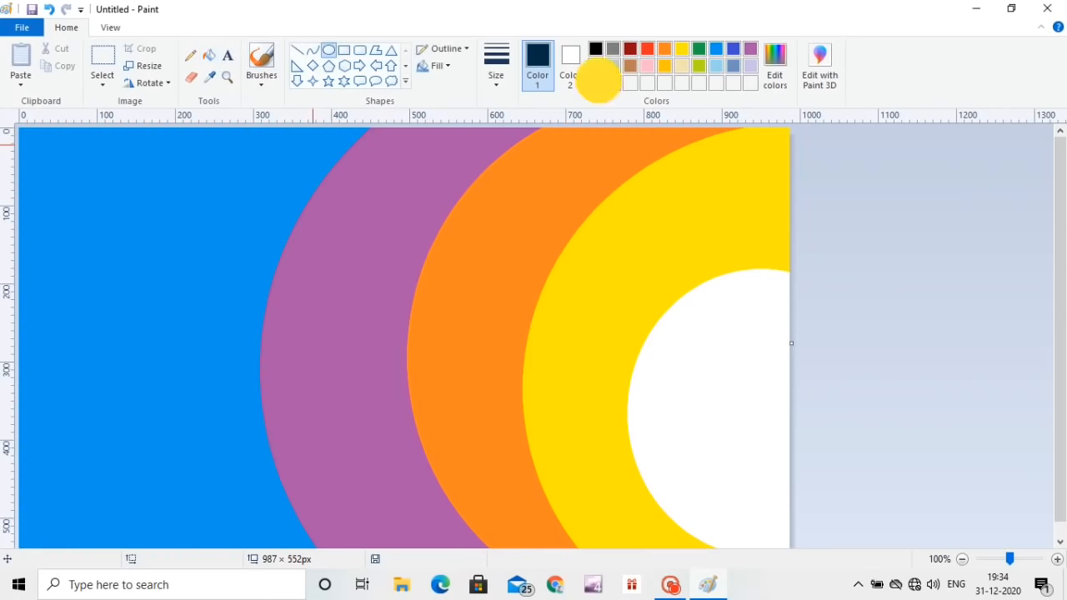
mouse_move(175, 138)
mouse_down()
mouse_move(710, 598)
mouse_move(743, 597)
mouse_up()
drag(459, 136, 459, 55)
drag(441, 222, 447, 102)
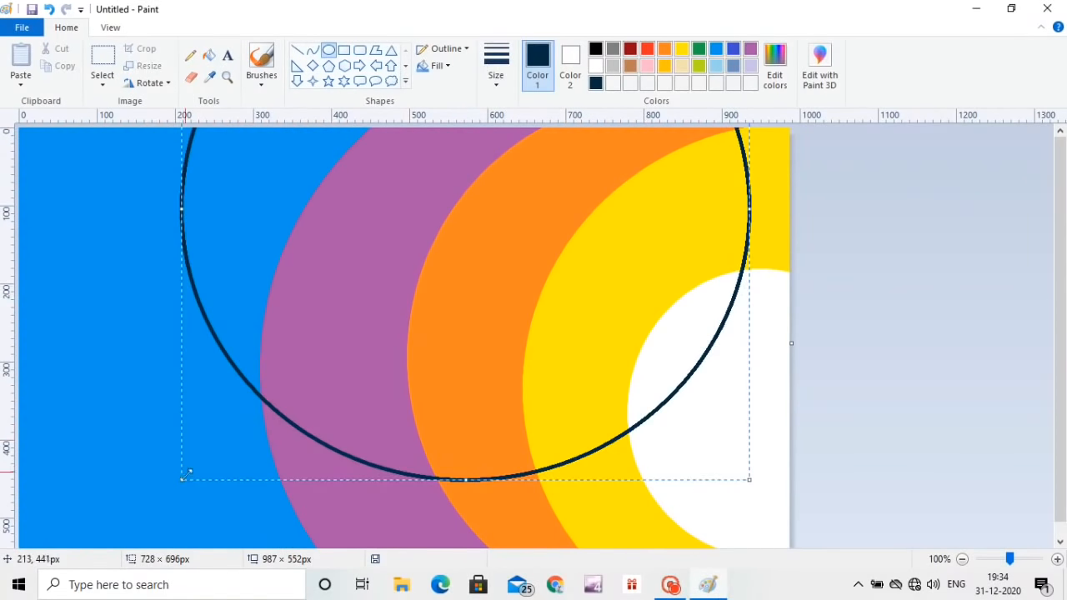
drag(183, 478, 119, 556)
drag(348, 303, 339, 453)
drag(742, 400, 996, 385)
drag(973, 277, 883, 403)
drag(460, 218, 598, 164)
click(209, 55)
click(109, 176)
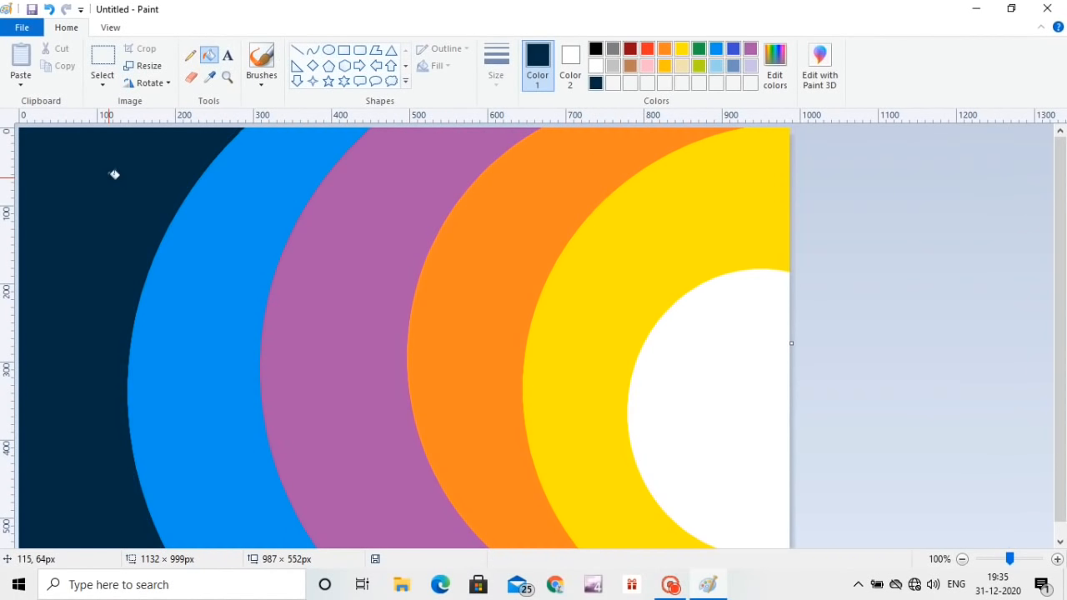
Step: Draw a black ellipse stretched to about 1253 × 762 px around the navy band and fill the area outside it with black
click(328, 50)
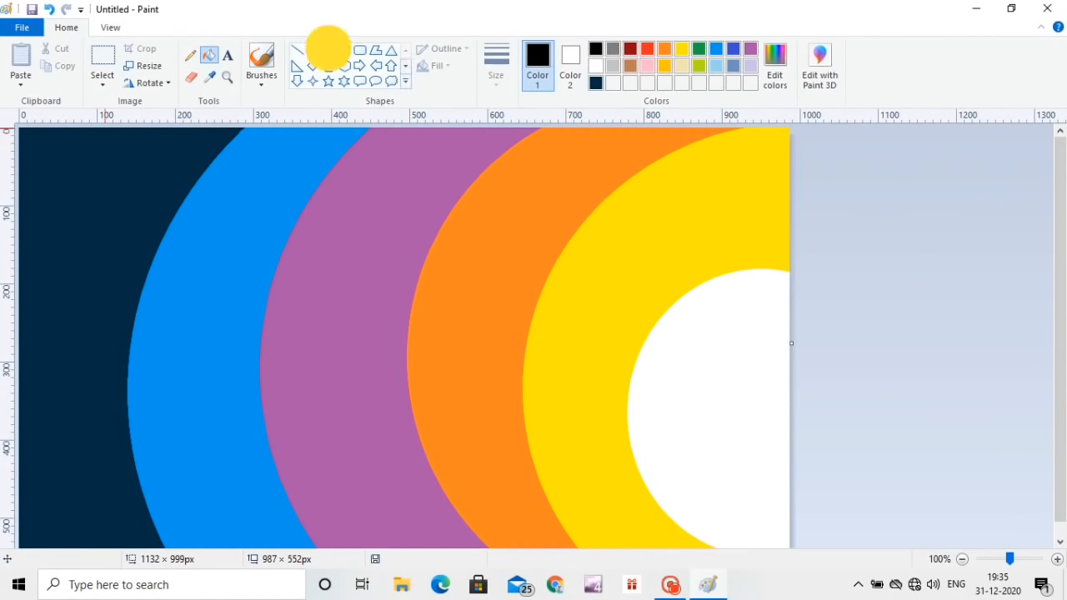
drag(54, 131, 491, 597)
drag(283, 215, 349, 291)
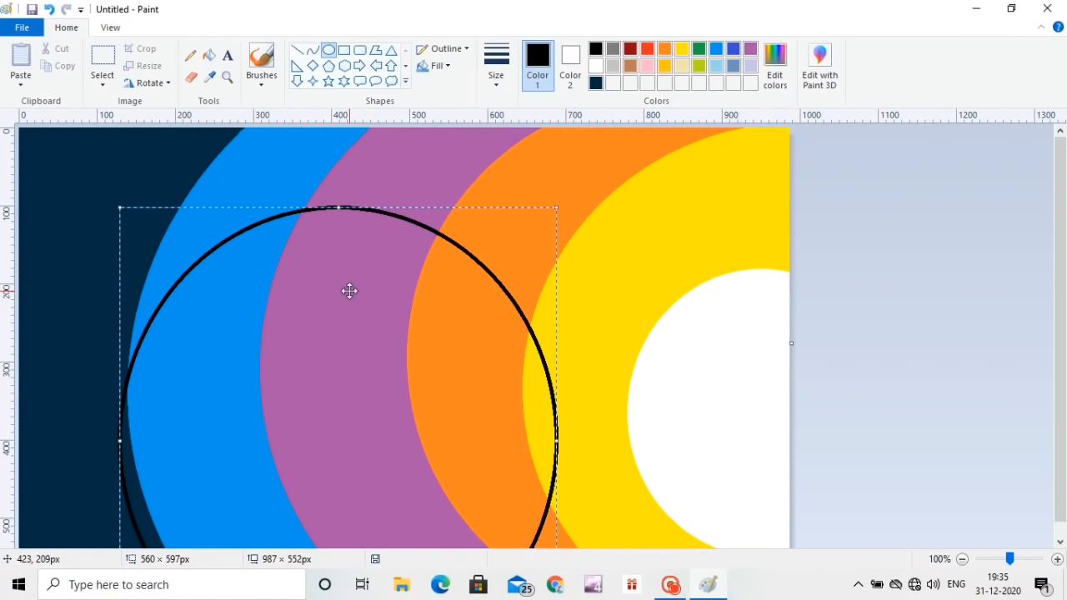
drag(332, 279, 267, 195)
drag(492, 357, 547, 358)
drag(401, 358, 357, 204)
drag(503, 437, 1039, 598)
drag(660, 400, 548, 367)
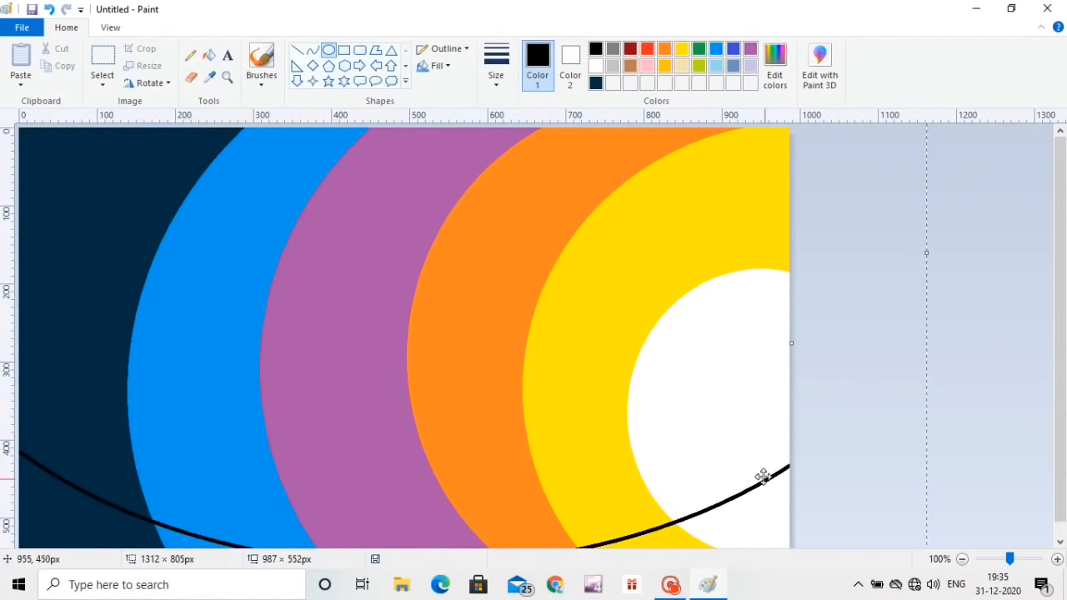
drag(762, 477, 467, 391)
drag(633, 481, 586, 446)
drag(229, 177, 655, 381)
click(209, 55)
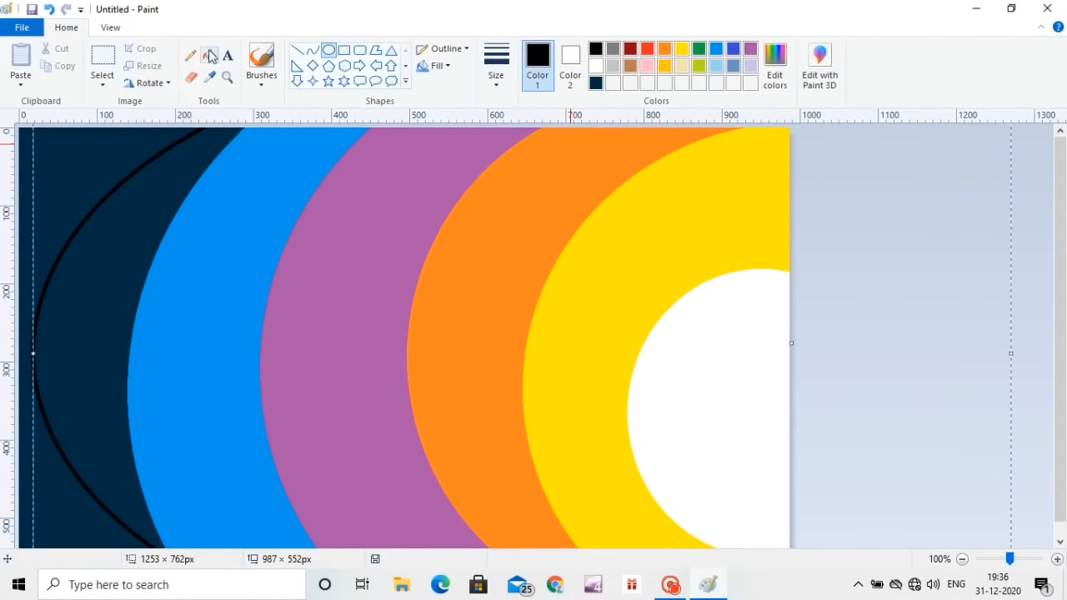
click(103, 140)
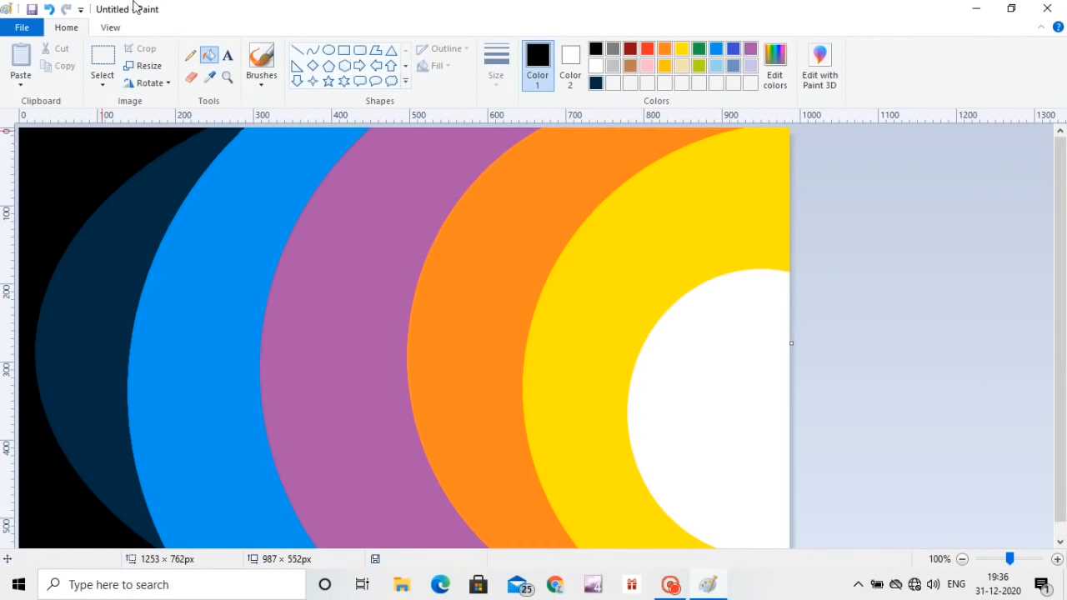
Step: Sample the yellow and roughen the yellow band's outer edge with textured brush strokes over the orange
click(261, 79)
click(361, 140)
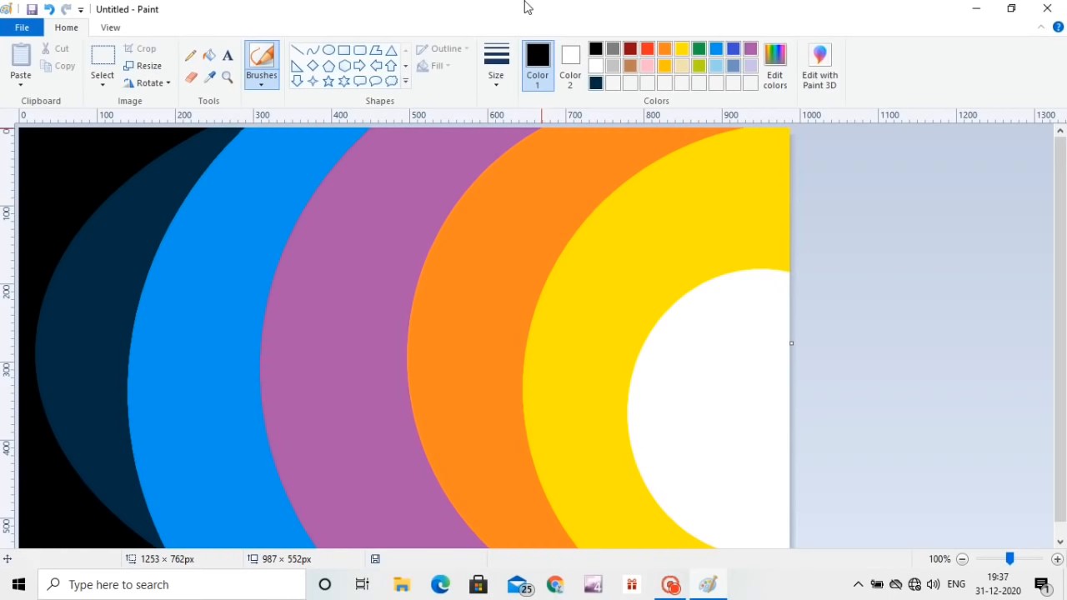
click(209, 76)
click(667, 189)
click(261, 79)
click(353, 108)
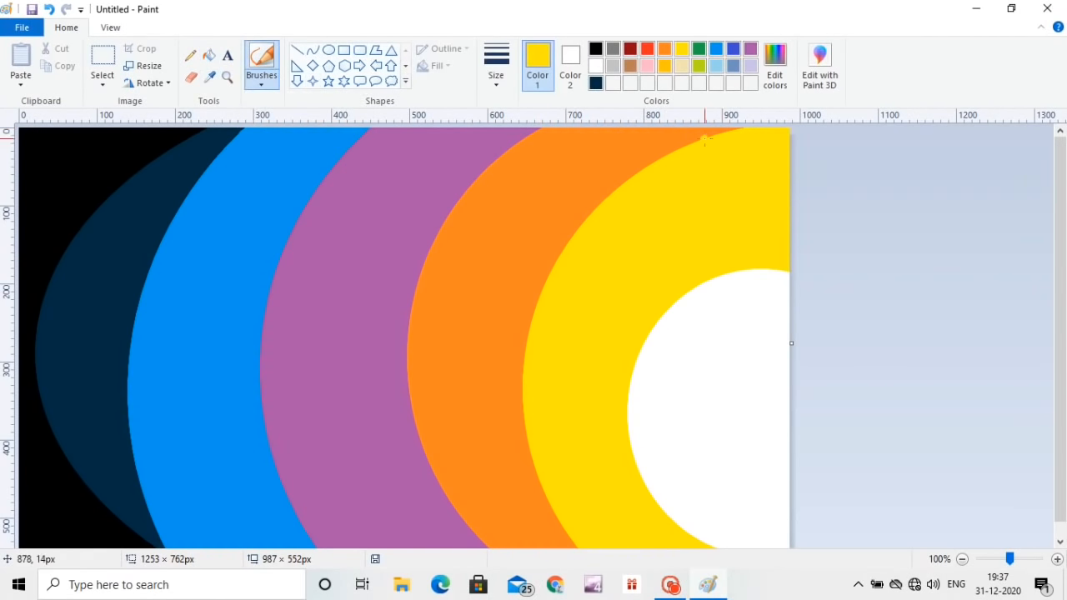
mouse_move(705, 140)
mouse_down()
mouse_move(627, 177)
mouse_move(576, 234)
mouse_move(660, 160)
mouse_move(725, 133)
mouse_up()
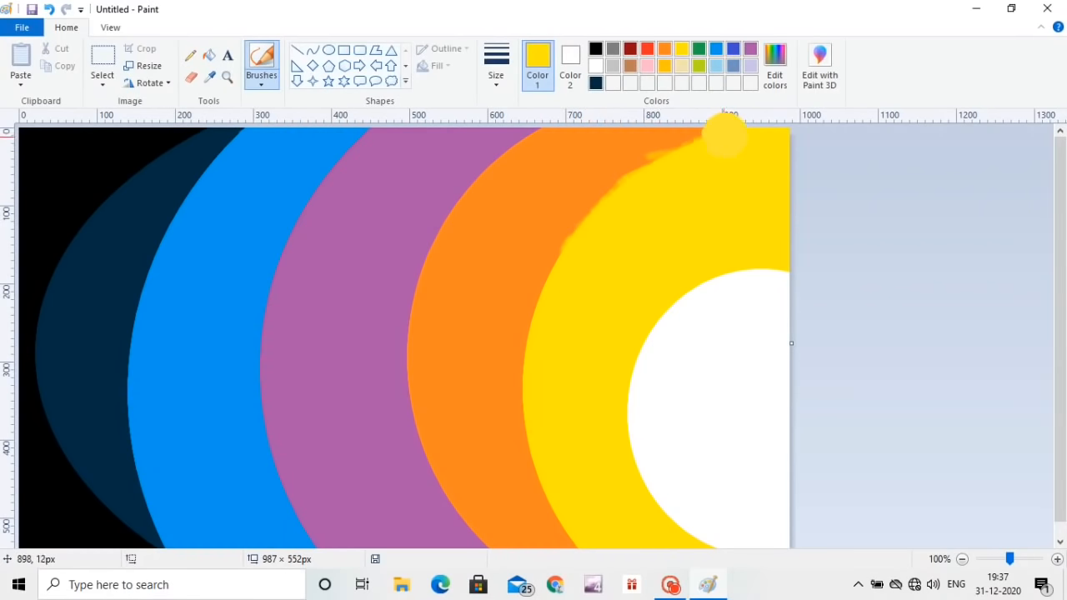
mouse_move(549, 288)
mouse_down()
mouse_move(520, 362)
mouse_move(529, 383)
mouse_move(518, 361)
mouse_move(532, 449)
mouse_move(581, 547)
mouse_move(534, 468)
mouse_up()
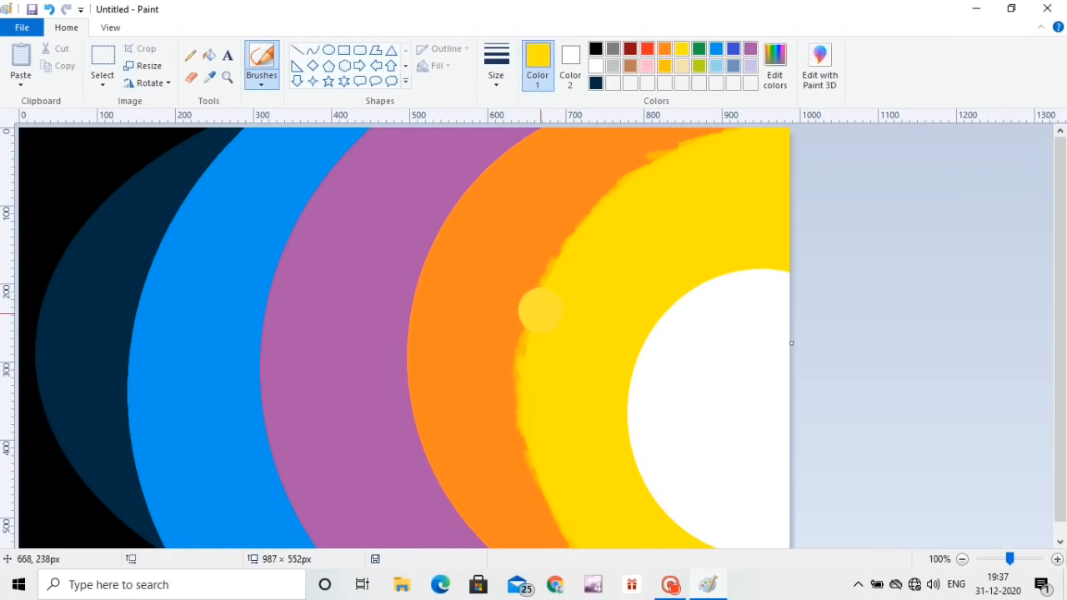
Step: Sample the orange and roughen the orange band's outer edge with brush strokes over the purple
click(209, 76)
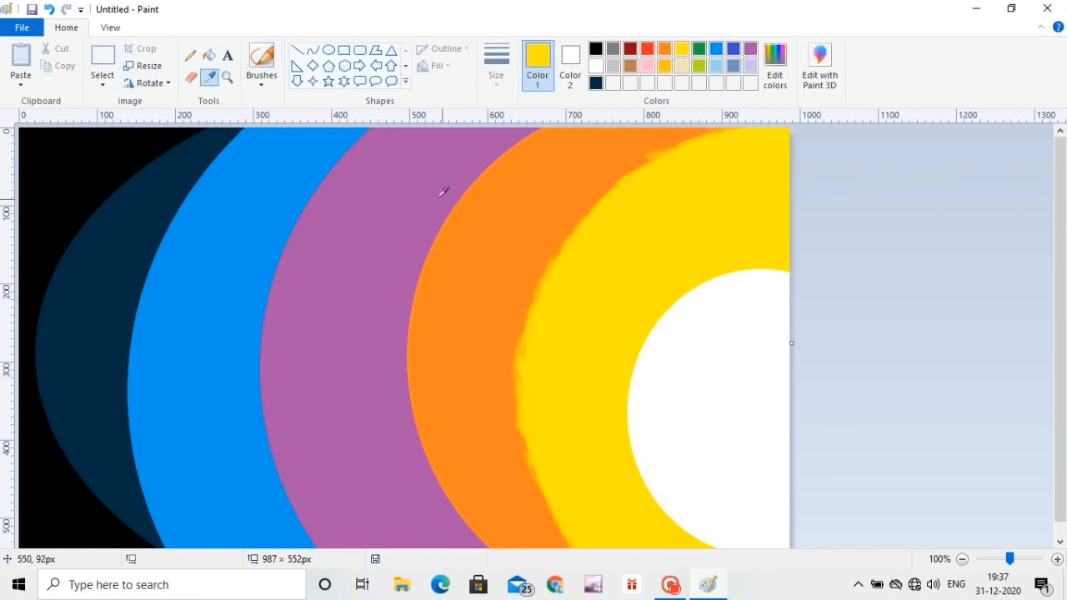
click(500, 209)
mouse_move(498, 153)
mouse_down()
mouse_move(470, 170)
mouse_move(457, 187)
mouse_move(450, 214)
mouse_move(464, 203)
mouse_move(441, 221)
mouse_move(414, 281)
mouse_move(407, 357)
mouse_move(424, 421)
mouse_move(412, 414)
mouse_move(421, 433)
mouse_move(413, 432)
mouse_move(433, 486)
mouse_move(435, 464)
mouse_move(427, 469)
mouse_move(477, 518)
mouse_up()
click(496, 89)
click(514, 207)
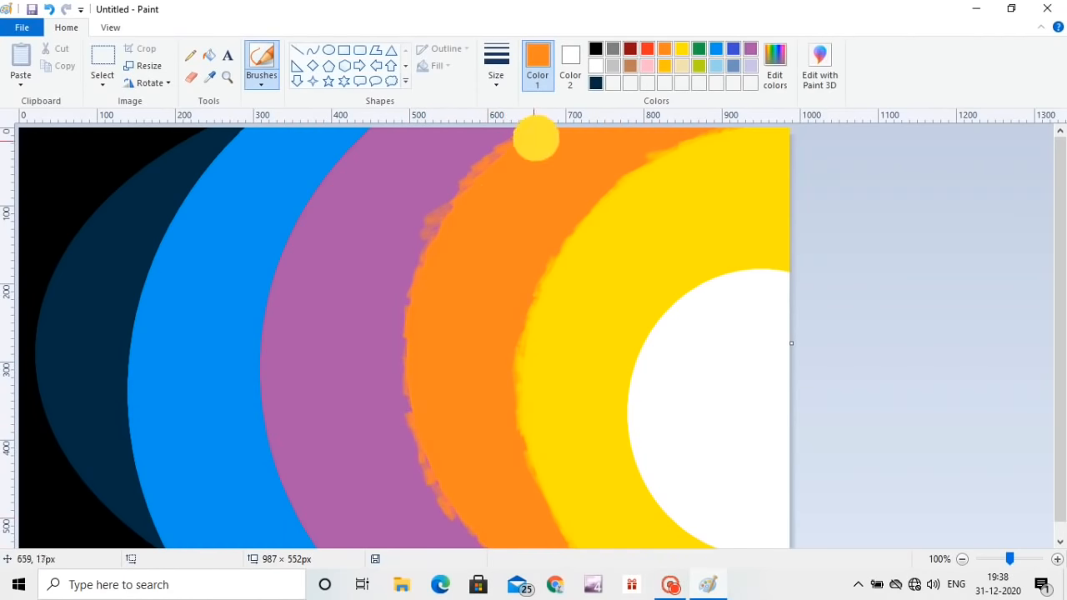
Step: Sample the purple and roughen the purple band's outer edge with brush strokes over the blue
click(209, 76)
click(367, 152)
mouse_move(357, 146)
mouse_down()
mouse_move(334, 159)
mouse_move(303, 228)
mouse_move(289, 234)
mouse_move(262, 324)
mouse_move(317, 187)
mouse_move(260, 370)
mouse_move(264, 455)
mouse_move(297, 526)
mouse_move(307, 500)
mouse_up()
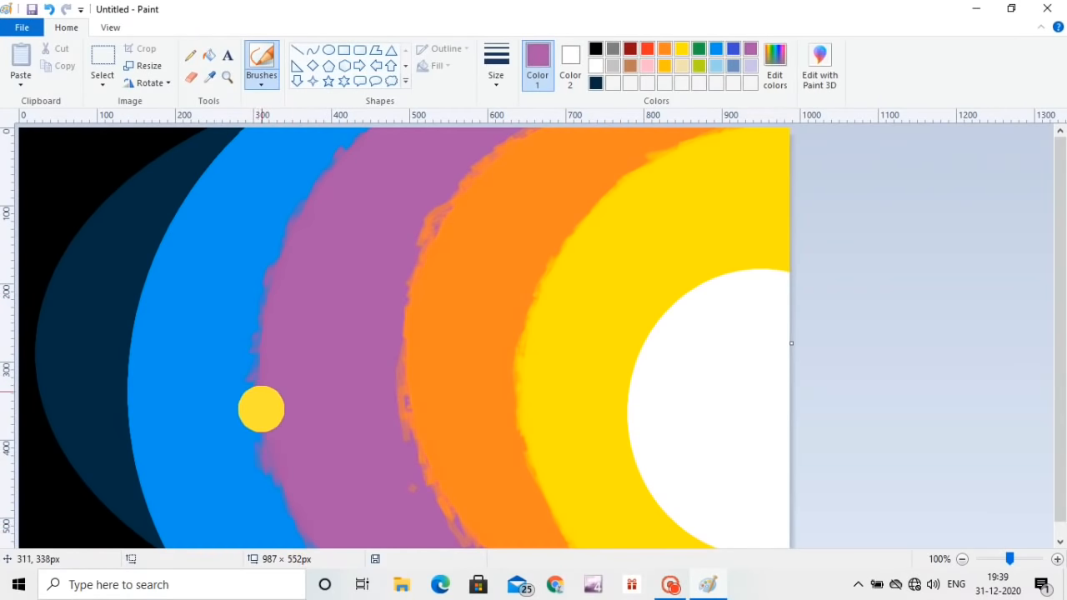
Step: Sample the blue and roughen the blue band's outer edge with brush strokes over the navy
click(209, 77)
click(225, 134)
mouse_move(224, 135)
mouse_down()
mouse_move(215, 175)
mouse_move(234, 139)
mouse_move(155, 248)
mouse_move(127, 341)
mouse_move(136, 504)
mouse_move(144, 487)
mouse_move(151, 519)
mouse_move(138, 434)
mouse_move(129, 486)
mouse_move(150, 503)
mouse_move(141, 486)
mouse_move(166, 541)
mouse_move(133, 497)
mouse_move(124, 434)
mouse_move(144, 528)
mouse_move(161, 541)
mouse_move(149, 509)
mouse_up()
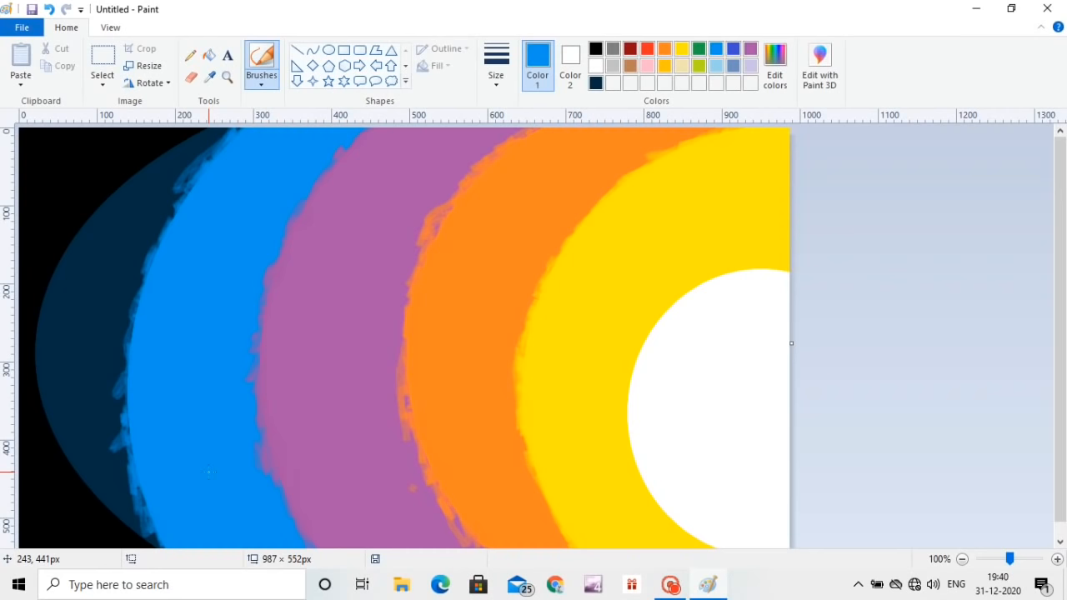
Step: Brush sampled yellow over the white circle's edge, and switch to the airbrush with white
click(208, 76)
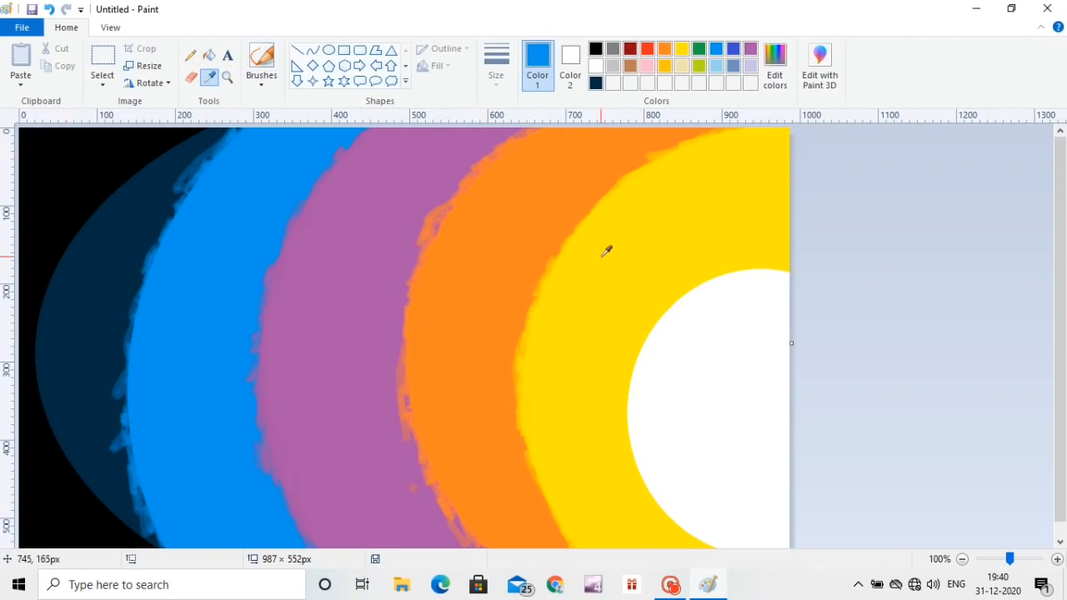
click(631, 268)
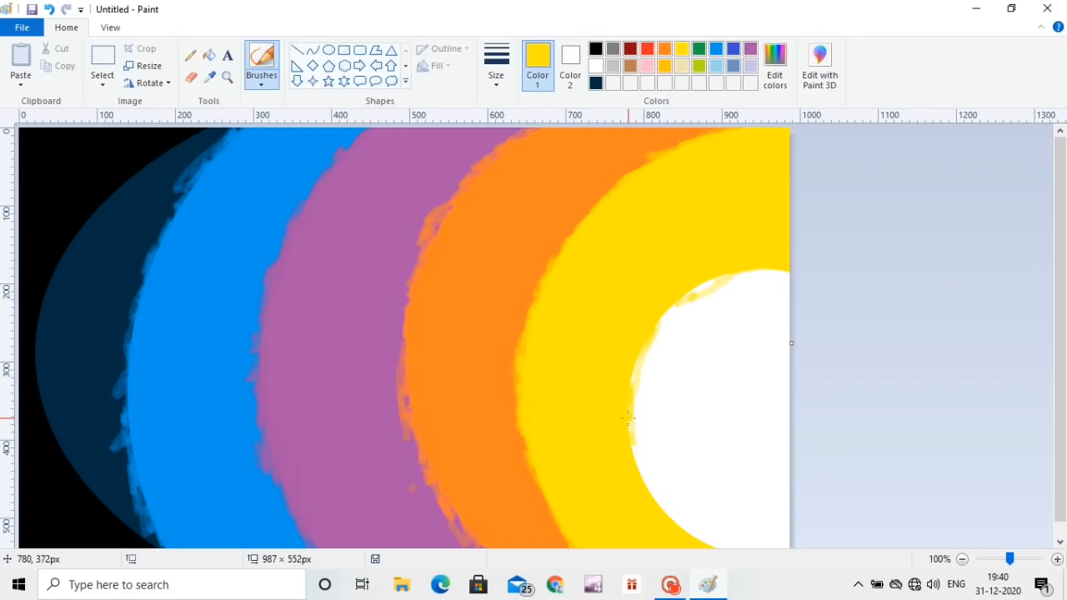
click(262, 80)
click(360, 116)
click(596, 66)
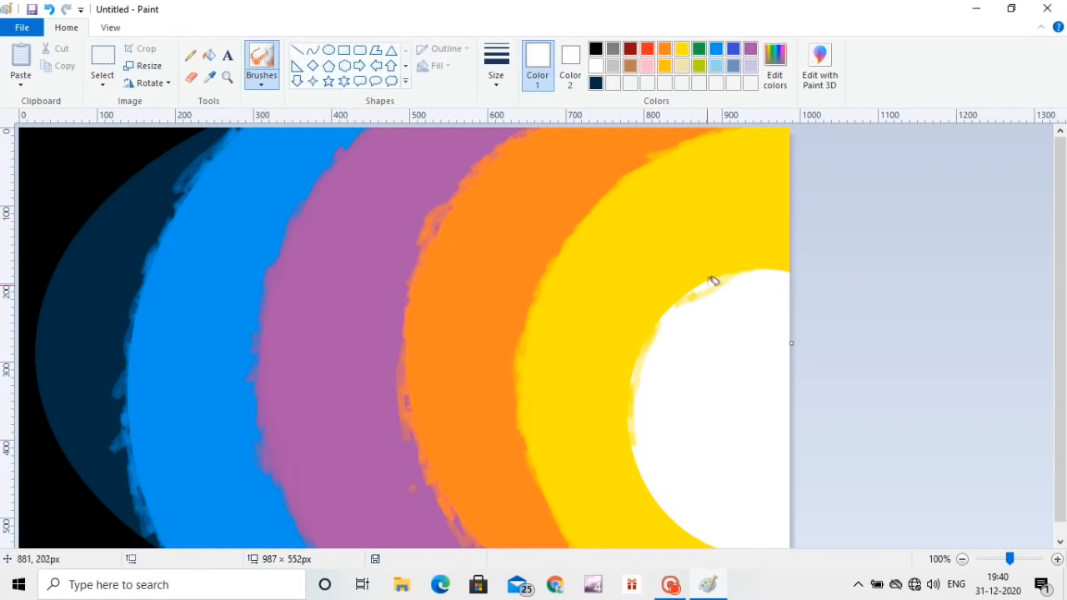
Step: Try spraying white speckles across the coloured bands, and undo the strokes
key(ctrl+z)
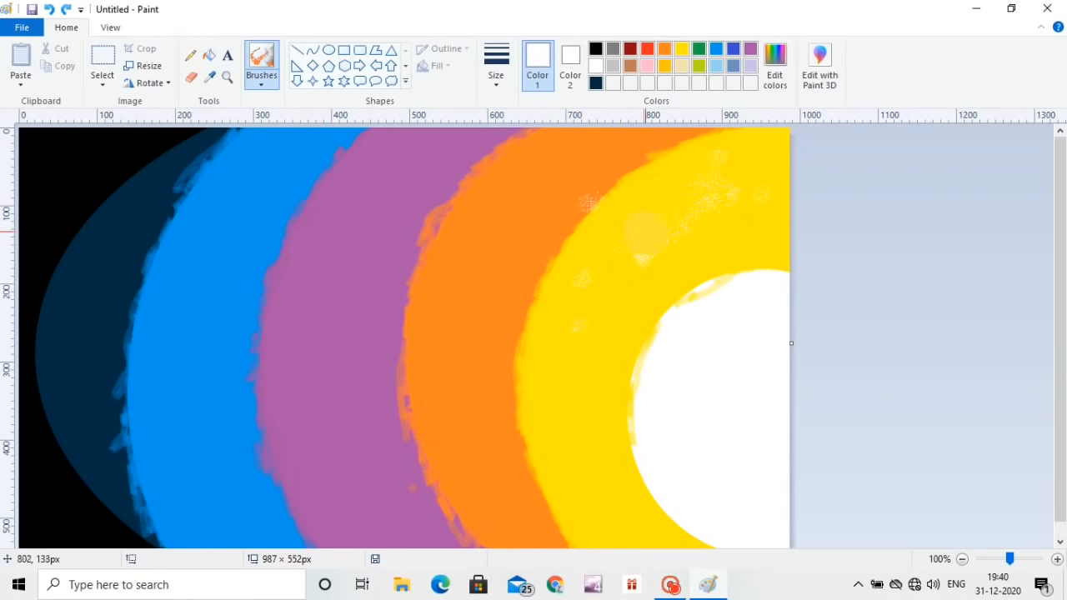
mouse_move(516, 192)
mouse_down()
mouse_move(482, 413)
mouse_move(444, 448)
mouse_move(473, 531)
mouse_move(346, 235)
mouse_move(374, 194)
mouse_move(376, 526)
mouse_move(280, 256)
mouse_move(264, 314)
mouse_up()
key(ctrl+z)
key(ctrl+z)
key(ctrl+z)
key(ctrl+z)
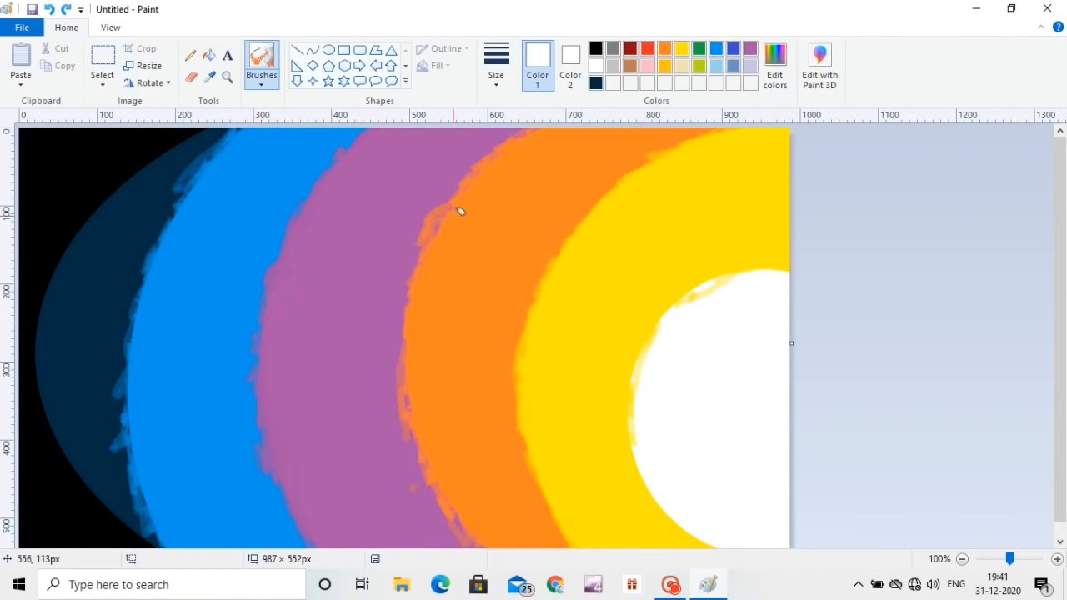
Step: Spray white speckles over the yellow band, undoing the first pass and spraying it again
mouse_move(760, 168)
mouse_down()
mouse_move(686, 150)
mouse_move(706, 212)
mouse_up()
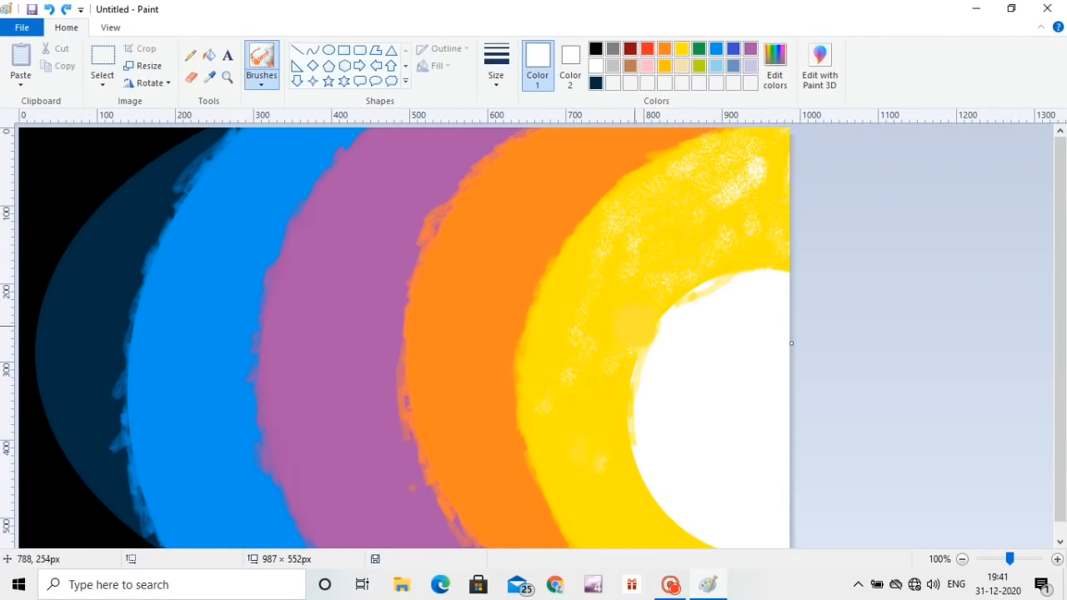
key(ctrl+z)
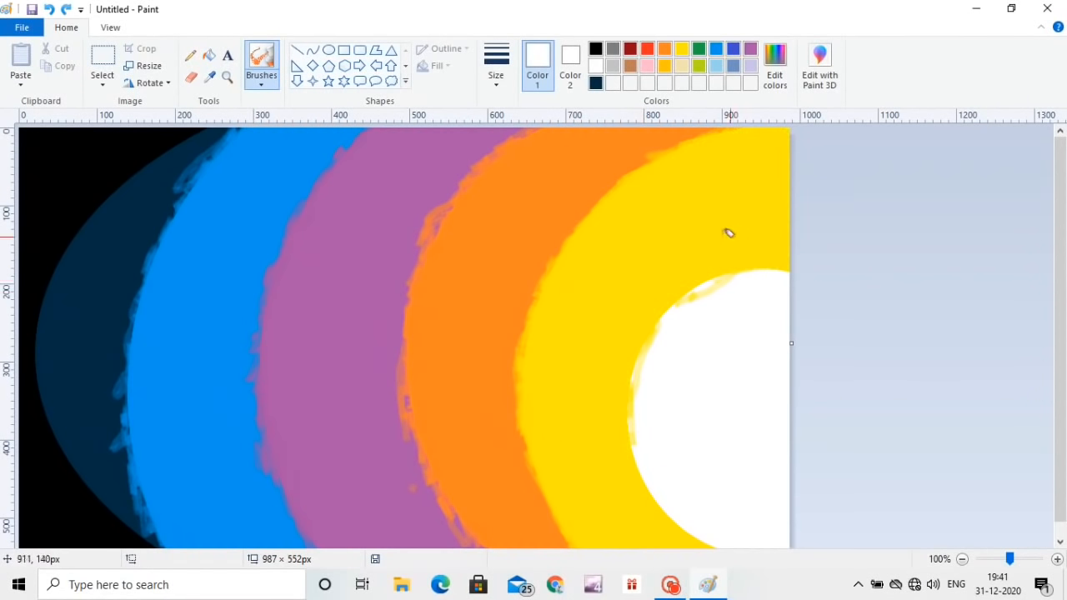
mouse_move(729, 234)
mouse_down()
mouse_move(638, 357)
mouse_move(674, 520)
mouse_move(760, 166)
mouse_up()
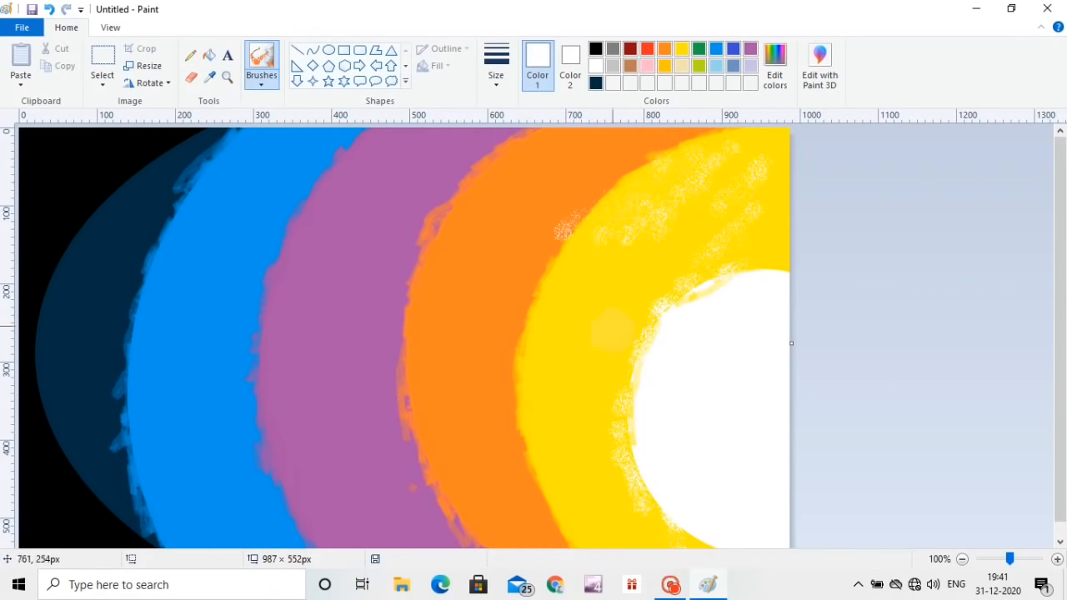
Step: Spray yellow speckles over the orange band
click(209, 77)
click(524, 197)
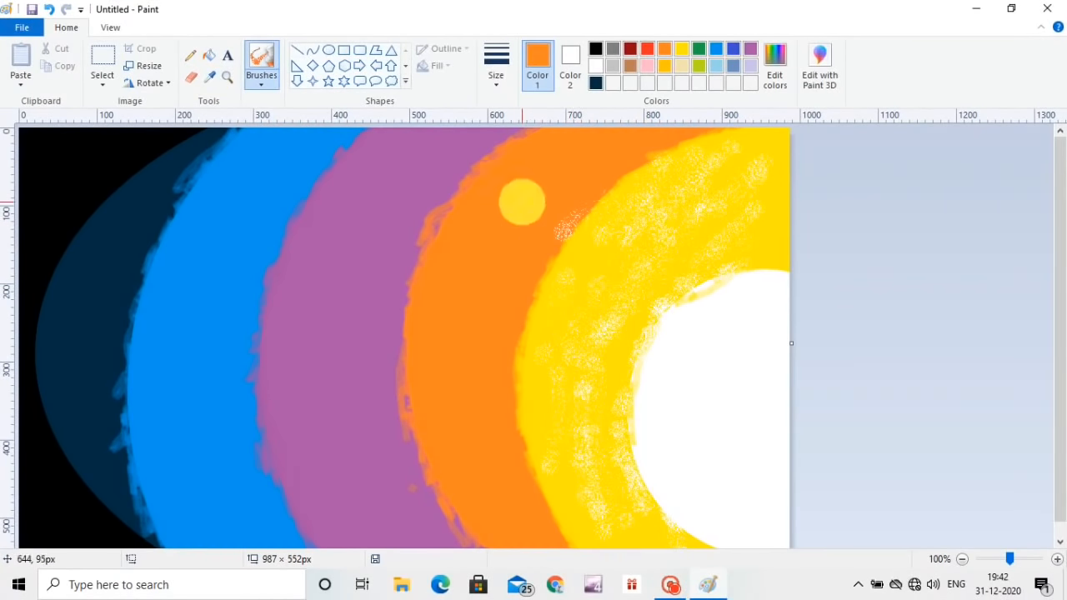
click(681, 48)
mouse_move(583, 159)
mouse_down()
mouse_move(562, 200)
mouse_move(405, 305)
mouse_move(522, 392)
mouse_up()
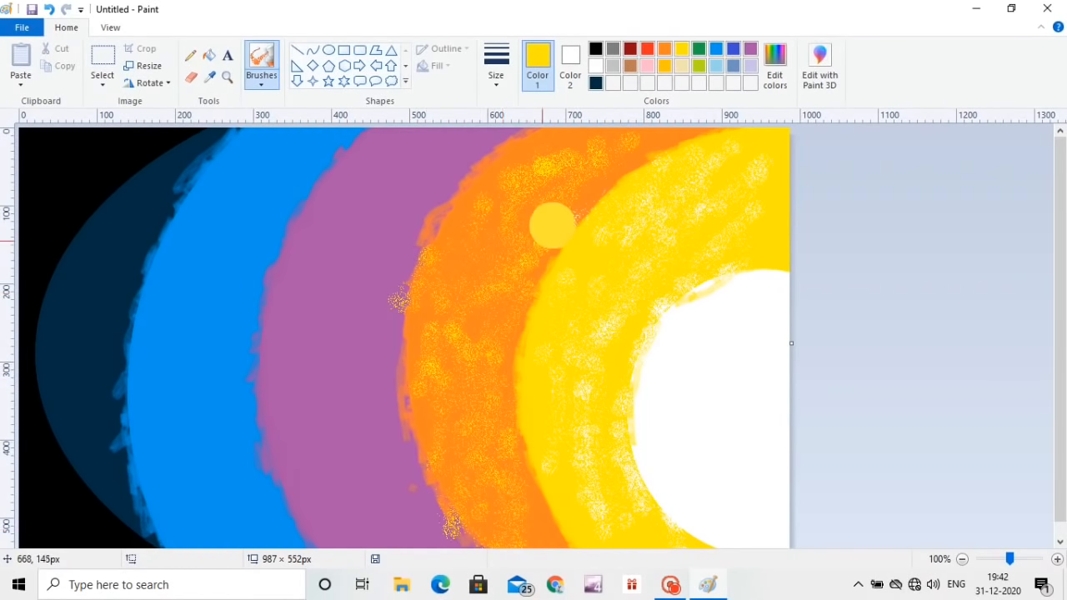
Step: Sample the orange and spray orange speckles over the purple band
click(209, 76)
click(463, 179)
mouse_move(421, 176)
mouse_down()
mouse_move(459, 155)
mouse_move(374, 176)
mouse_move(401, 538)
mouse_move(322, 446)
mouse_move(417, 142)
mouse_move(322, 486)
mouse_move(270, 367)
mouse_move(358, 397)
mouse_move(369, 435)
mouse_move(405, 420)
mouse_move(408, 507)
mouse_up()
Step: Sample the purple and spray purple speckles over the blue band
click(209, 77)
click(354, 179)
mouse_move(306, 160)
mouse_down()
mouse_move(235, 187)
mouse_move(289, 169)
mouse_move(179, 434)
mouse_move(167, 434)
mouse_move(239, 530)
mouse_up()
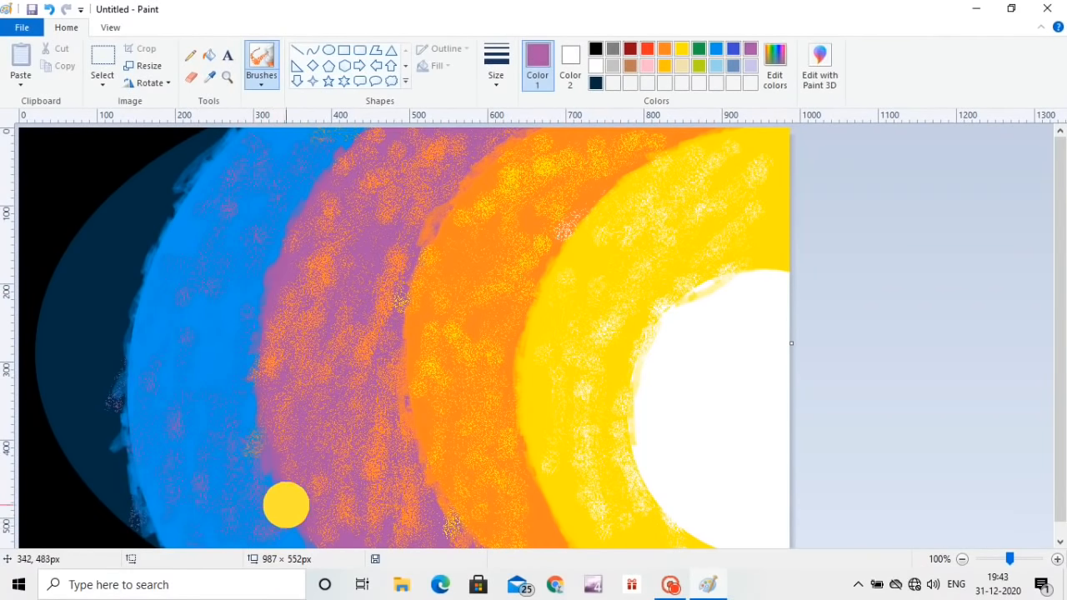
Step: Spray sampled dark blue speckles over the navy band and sampled navy speckles over the black background
click(210, 77)
click(163, 167)
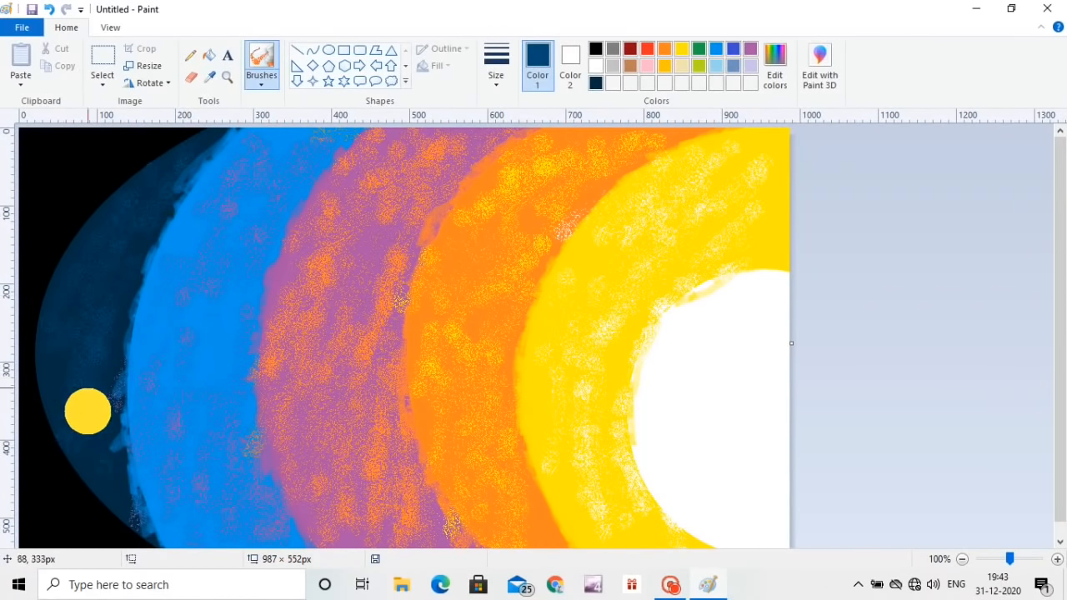
click(209, 76)
click(172, 133)
click(208, 80)
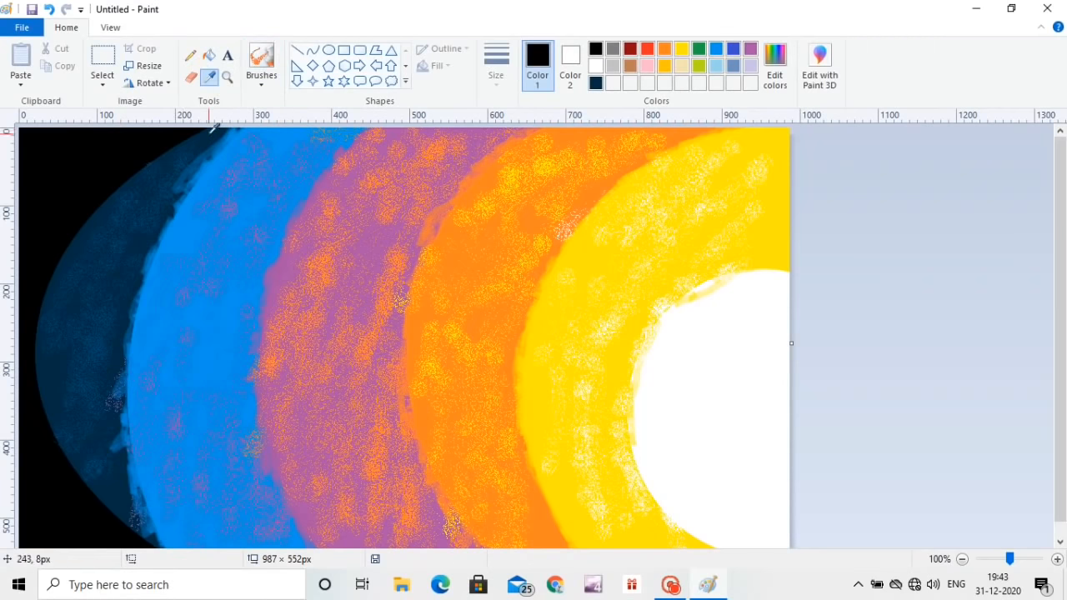
click(197, 140)
mouse_move(96, 132)
mouse_down()
mouse_move(40, 210)
mouse_move(70, 466)
mouse_move(64, 562)
mouse_up()
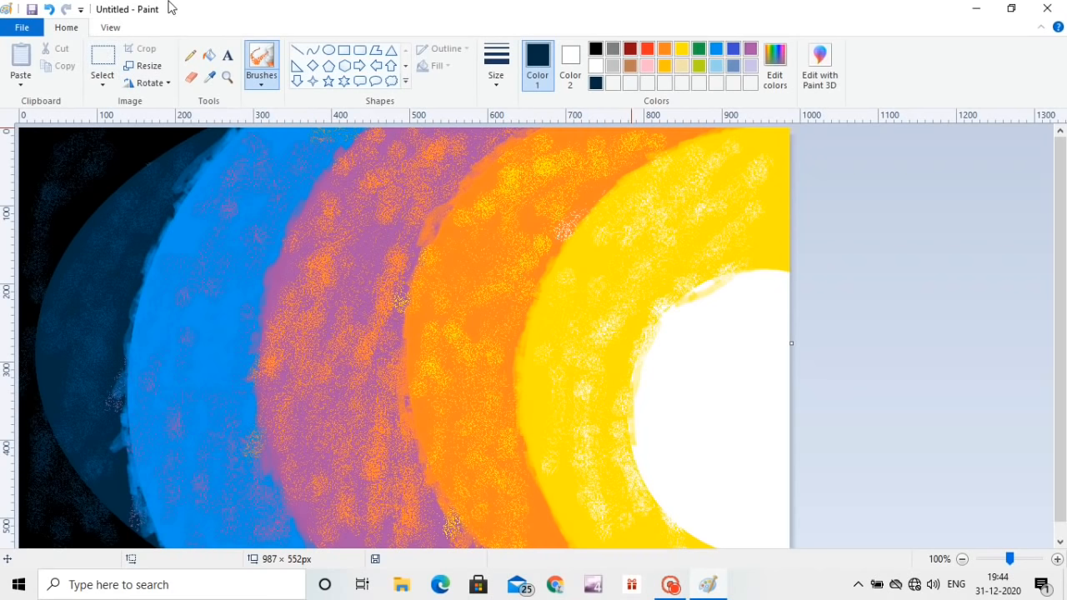
Step: Spray sampled orange speckles over the purple band and sampled yellow speckles over the orange band
click(212, 79)
click(593, 196)
mouse_move(470, 157)
mouse_down()
mouse_move(406, 383)
mouse_move(457, 528)
mouse_move(322, 481)
mouse_move(250, 303)
mouse_move(370, 217)
mouse_move(441, 126)
mouse_move(333, 255)
mouse_move(354, 271)
mouse_up()
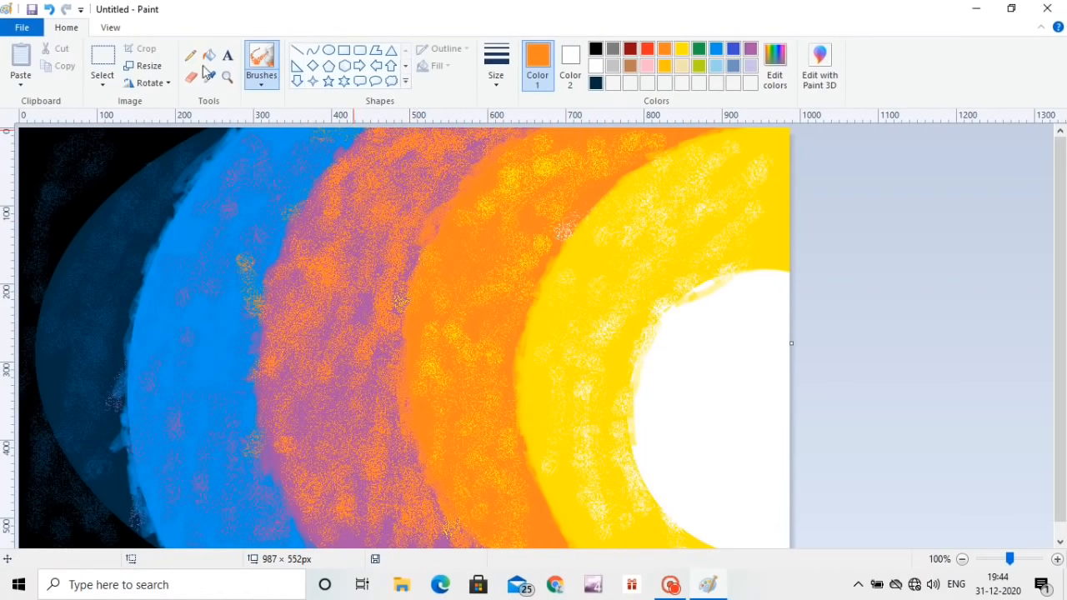
click(210, 77)
click(631, 191)
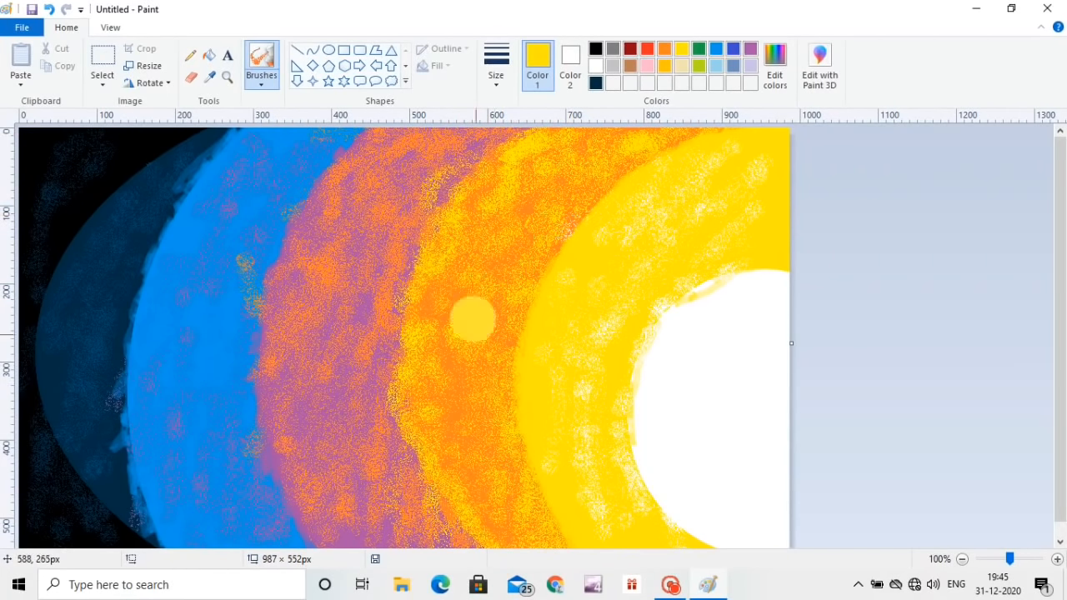
Step: Sample the purple and spray purple speckles over the blue band and the navy band's outer edge
click(209, 77)
click(486, 147)
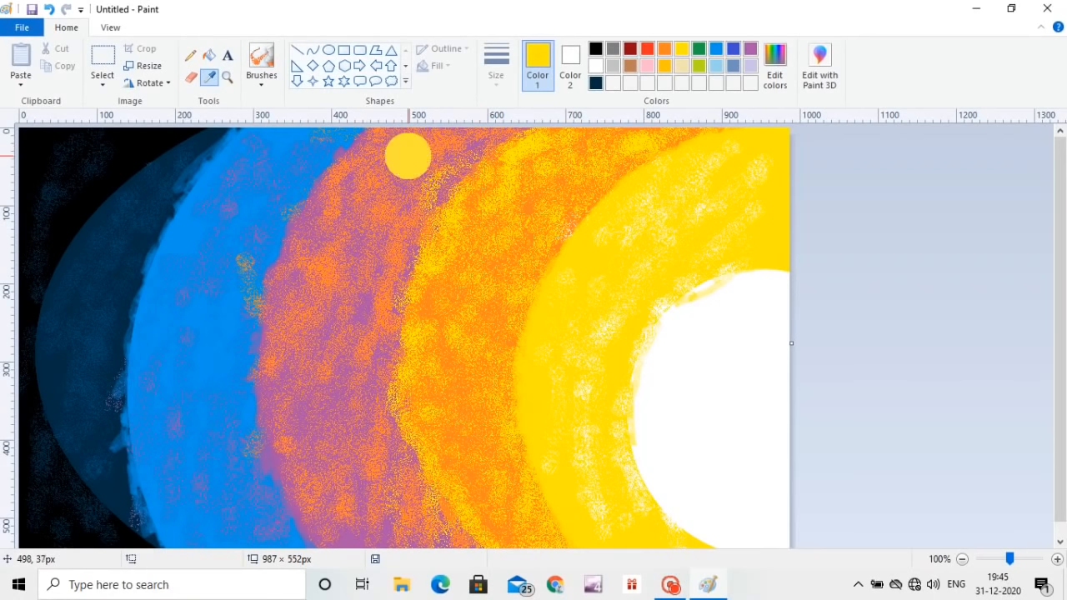
mouse_move(255, 461)
mouse_down()
mouse_move(241, 333)
mouse_move(297, 133)
mouse_move(215, 219)
mouse_move(157, 333)
mouse_up()
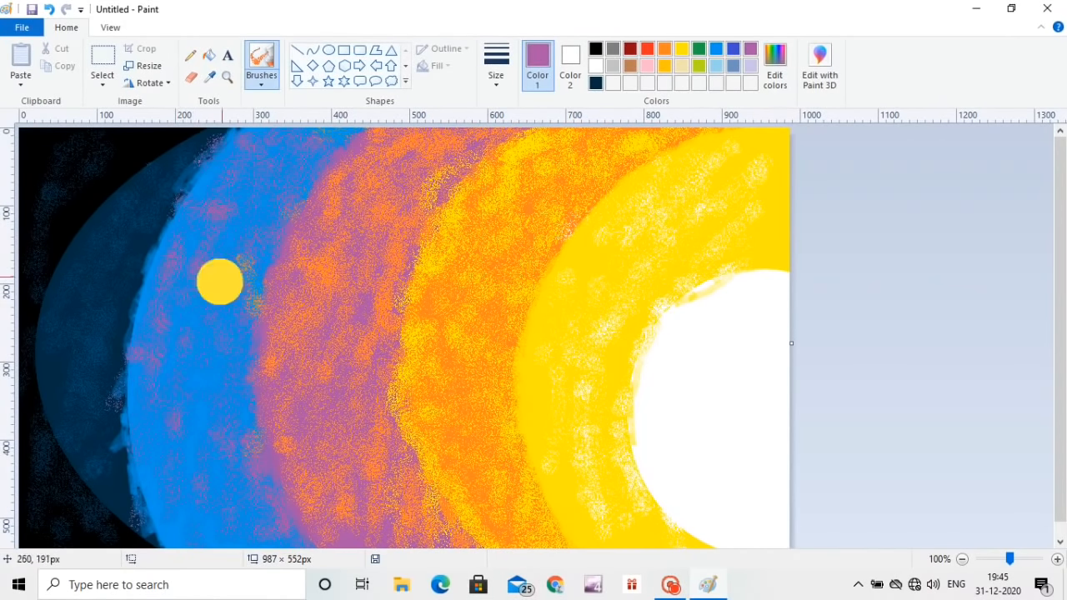
mouse_move(226, 169)
mouse_down()
mouse_move(309, 129)
mouse_move(140, 288)
mouse_up()
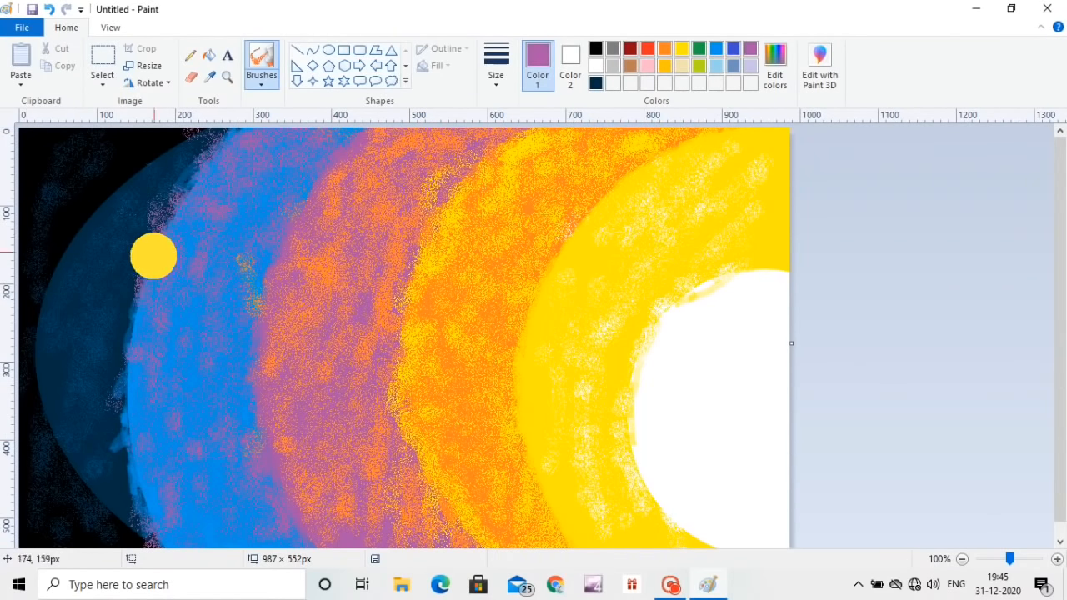
mouse_move(129, 183)
mouse_down()
mouse_move(87, 242)
mouse_move(77, 234)
mouse_move(45, 321)
mouse_move(60, 400)
mouse_move(53, 377)
mouse_move(110, 496)
mouse_move(92, 297)
mouse_up()
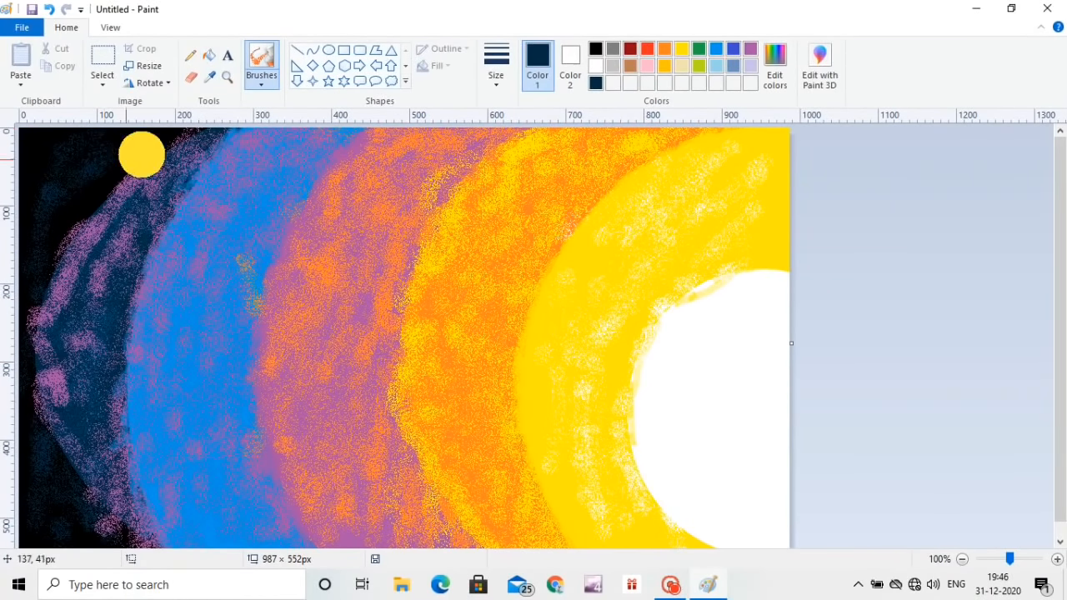
click(145, 67)
click(62, 212)
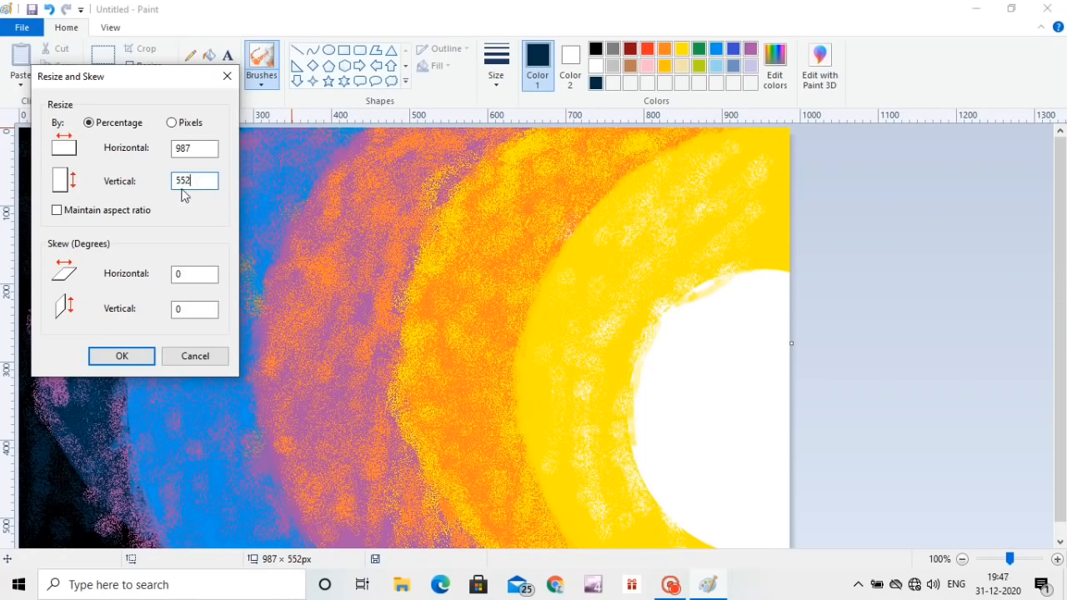
key(Return)
click(211, 269)
click(137, 352)
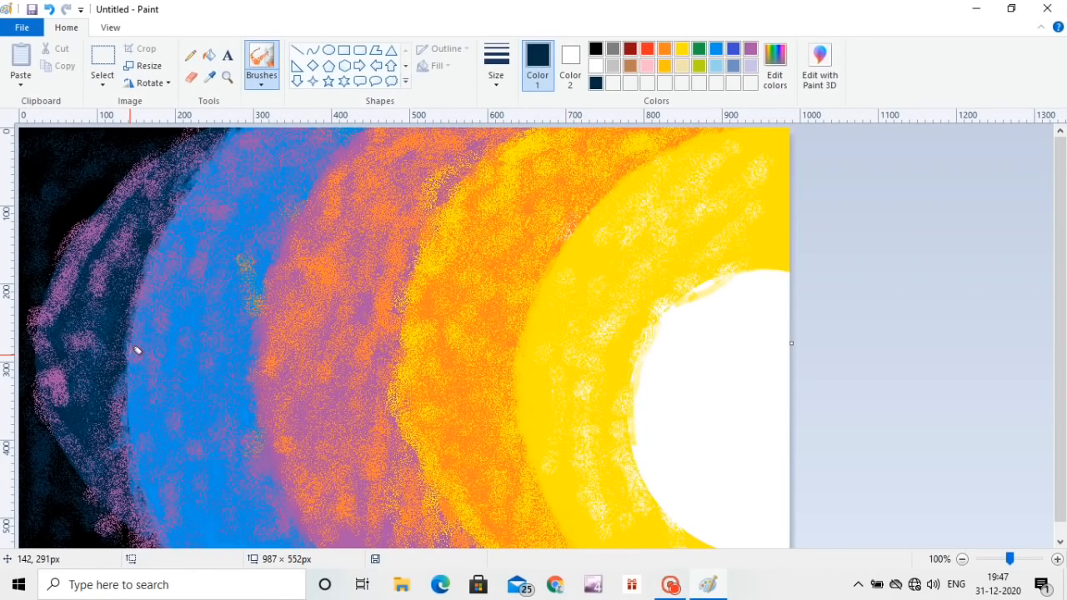
Step: Squeeze the image to 40 pixels wide without maintaining aspect ratio, and stretch it back to 987 pixels wide with aspect ratio maintained
click(143, 65)
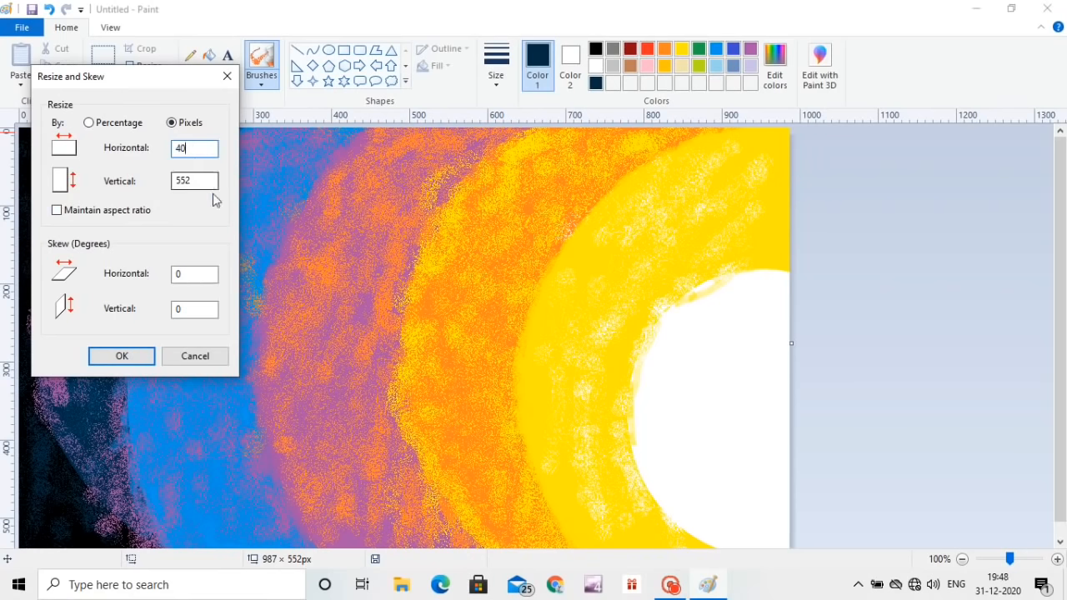
click(122, 356)
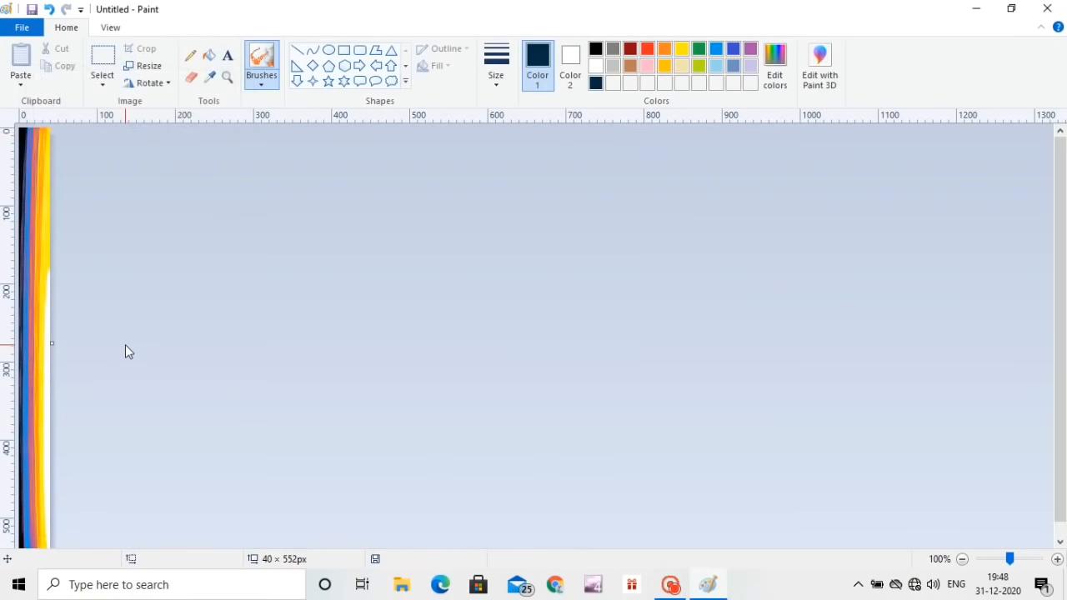
click(146, 65)
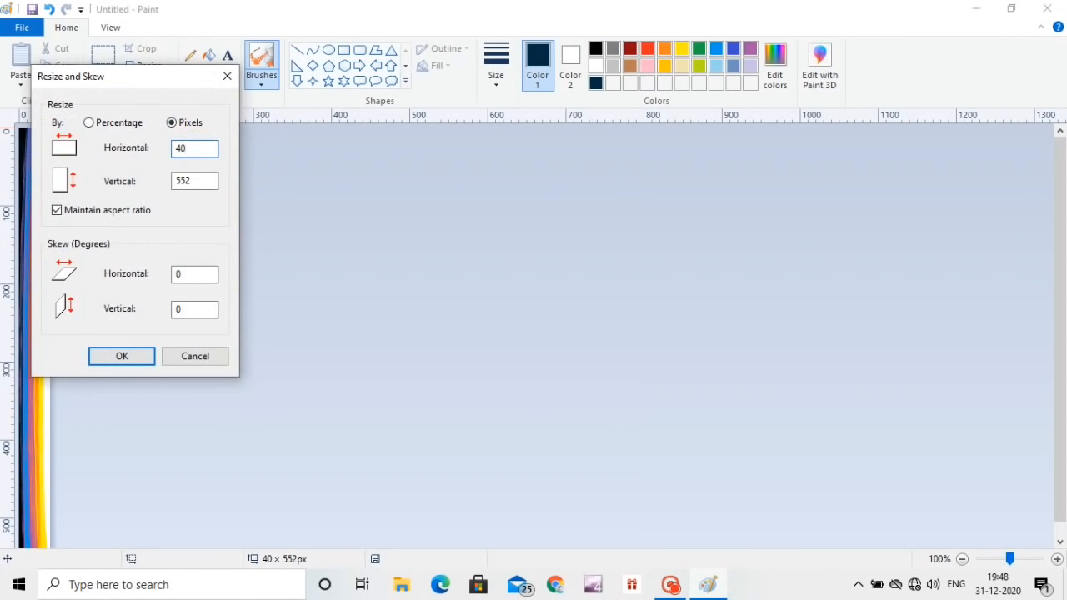
text(987)
key(Return)
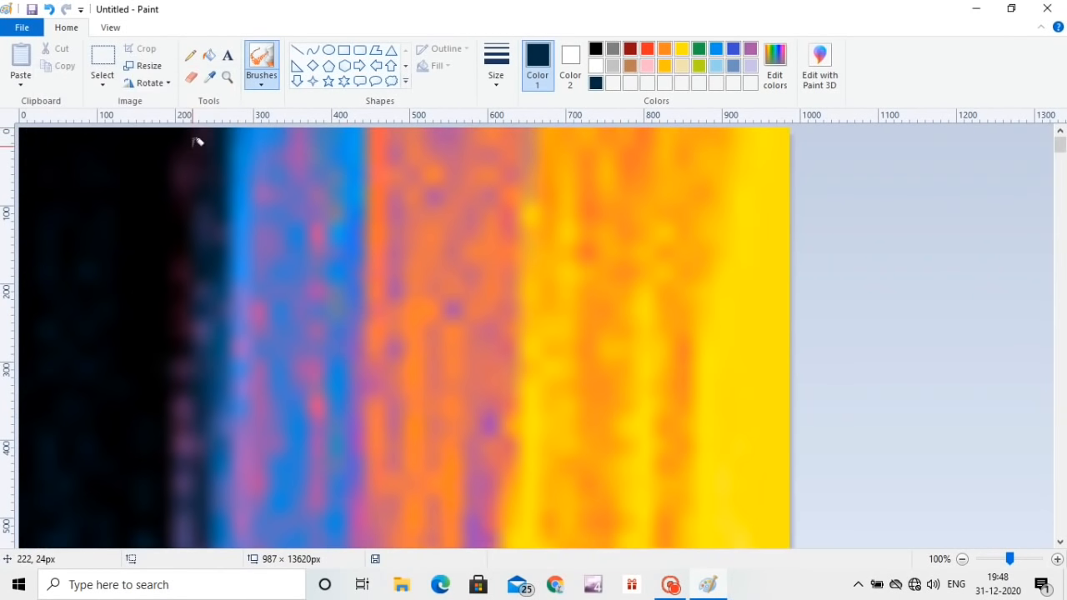
Step: Squash the image to 6 pixels high and stretch it back to 552 pixels high, both without maintaining aspect ratio
key(ctrl+w)
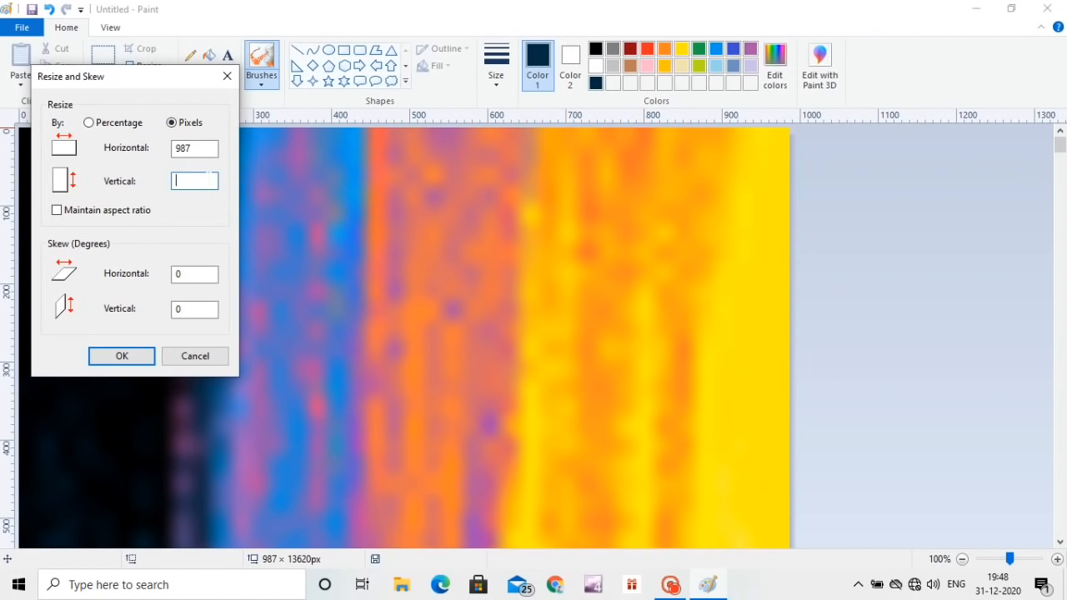
text(6)
key(Return)
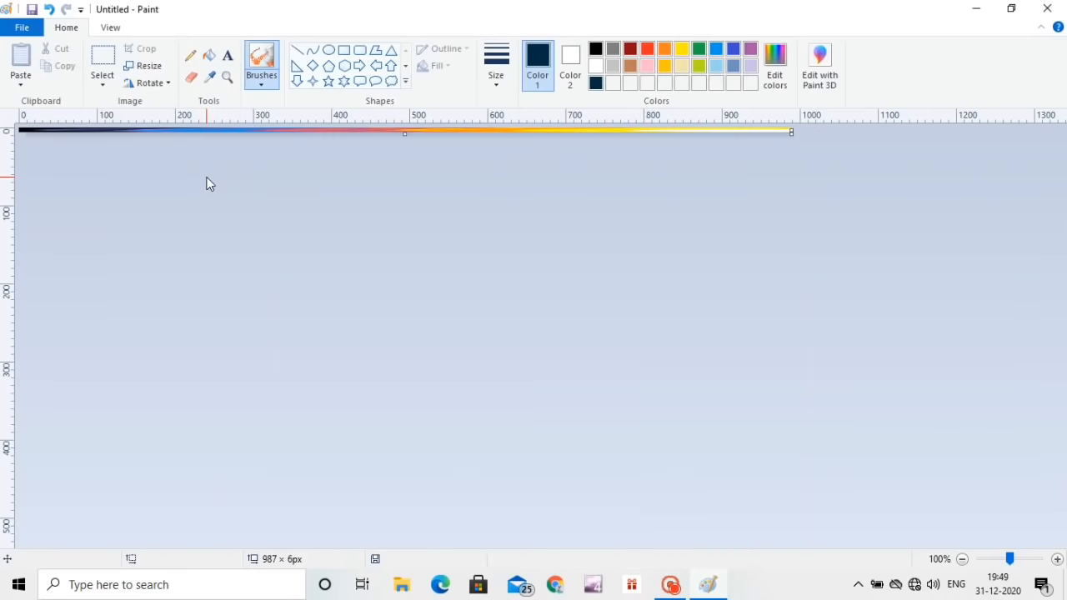
click(142, 66)
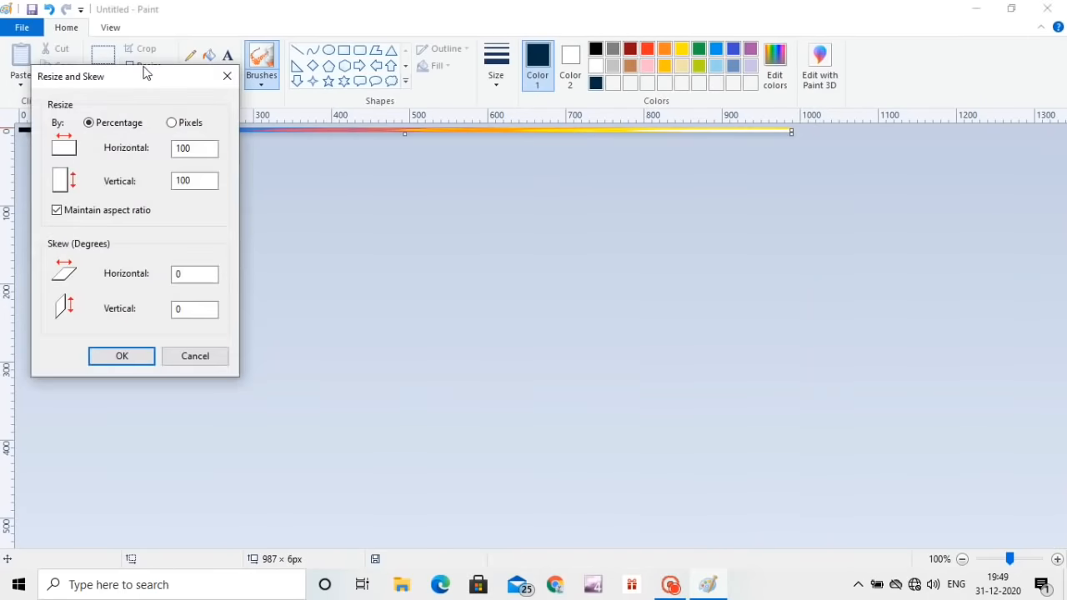
click(171, 122)
click(56, 211)
text(552)
key(Return)
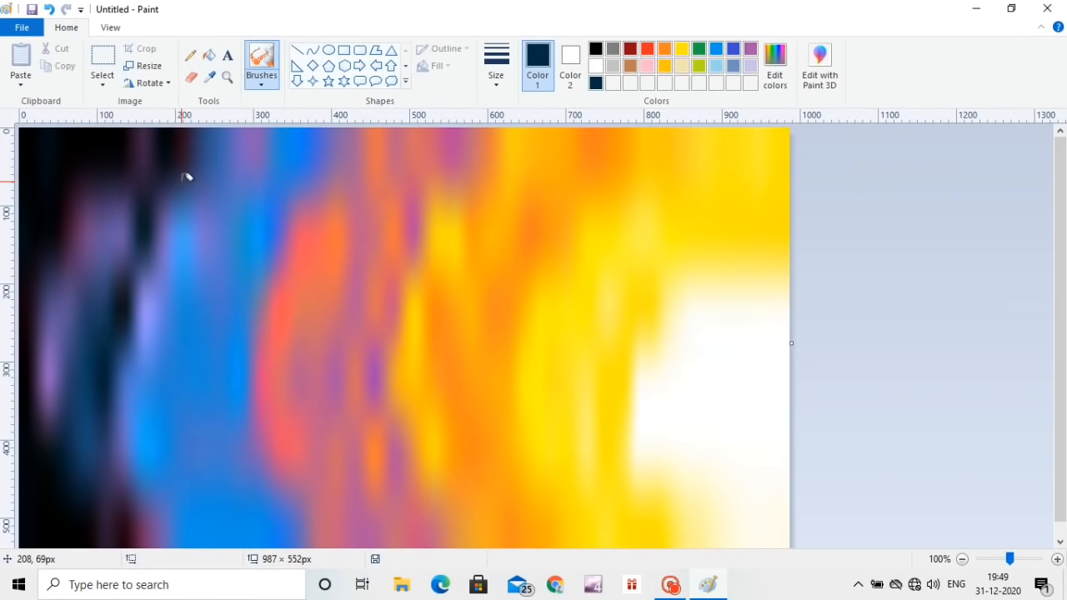
Step: Paint a round dark blue head near the middle of the blurred background with a thick brush
click(261, 77)
click(262, 105)
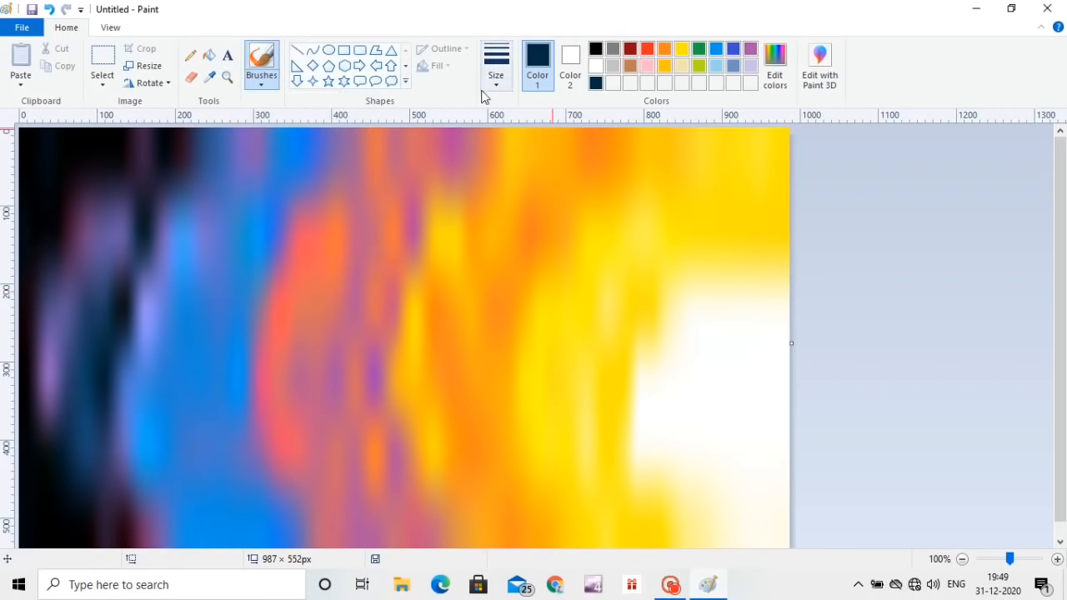
click(494, 82)
click(525, 206)
click(371, 327)
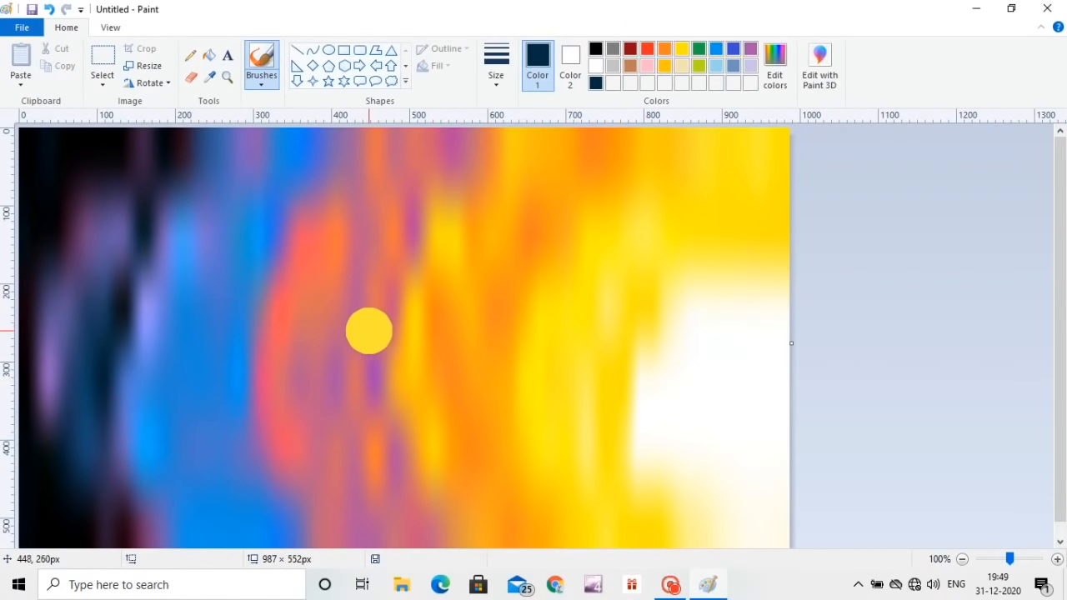
Step: Draw the figure's torso line and outstretched arms below the head with a thinner brush
click(492, 89)
click(526, 146)
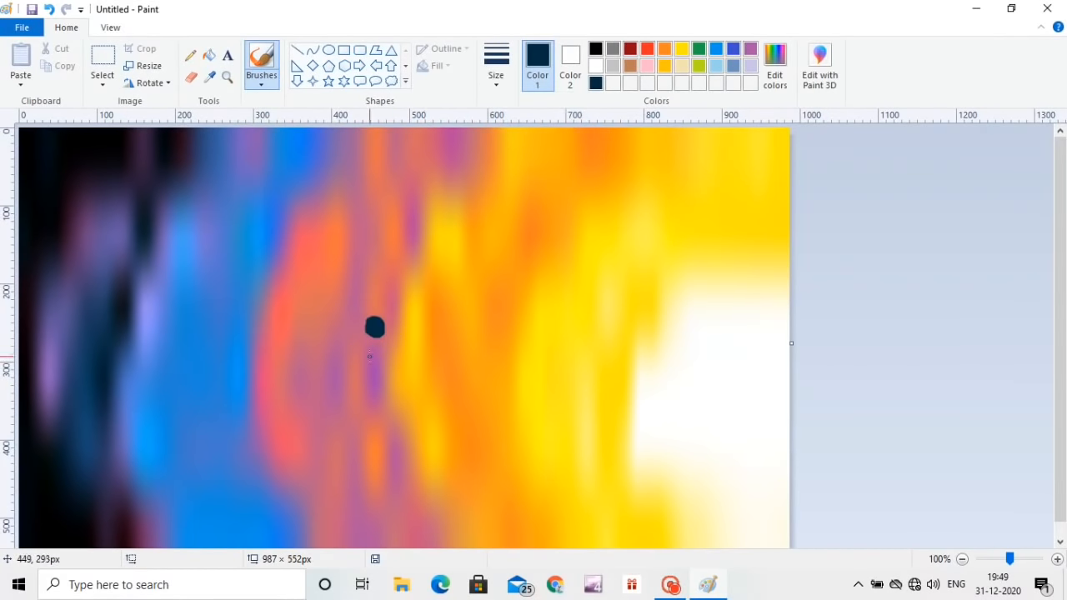
mouse_move(374, 351)
mouse_down()
mouse_move(332, 366)
mouse_move(393, 351)
mouse_move(438, 387)
mouse_move(373, 387)
mouse_up()
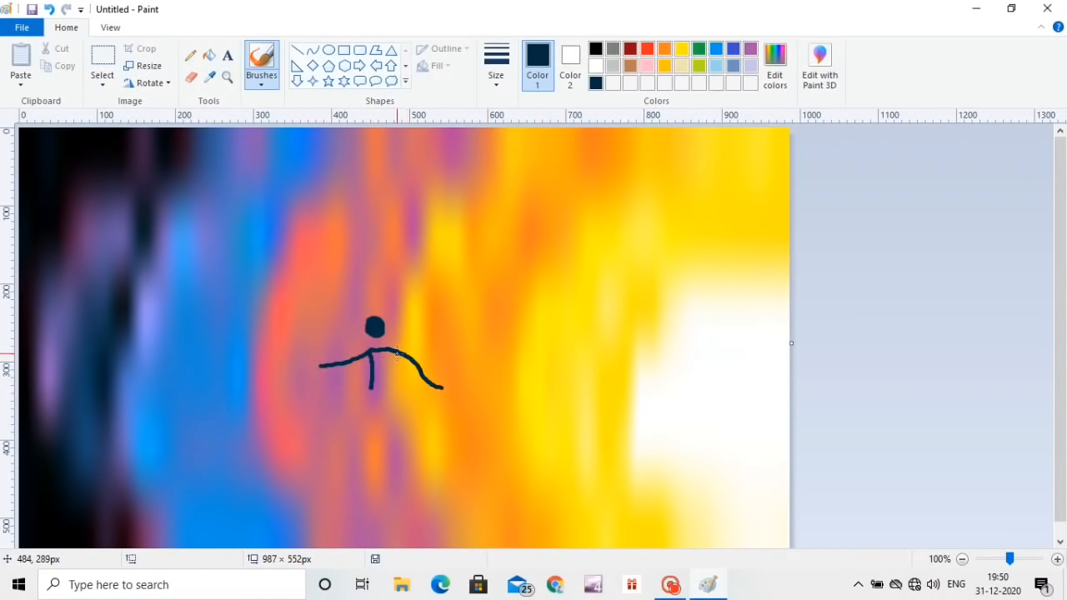
Step: Draw the figure's bent legs and thicken its body and arms, undoing unwanted strokes
mouse_move(397, 352)
mouse_down()
mouse_move(393, 387)
mouse_move(348, 394)
mouse_move(328, 431)
mouse_up()
key(ctrl+z)
mouse_move(375, 390)
mouse_down()
mouse_move(347, 400)
mouse_move(339, 419)
mouse_move(405, 386)
mouse_move(405, 420)
mouse_up()
mouse_move(374, 352)
mouse_down()
mouse_move(388, 363)
mouse_move(381, 357)
mouse_move(382, 386)
mouse_move(379, 355)
mouse_move(338, 362)
mouse_move(400, 356)
mouse_move(439, 385)
mouse_move(398, 359)
mouse_move(433, 381)
mouse_move(362, 357)
mouse_move(329, 366)
mouse_up()
mouse_move(361, 398)
mouse_down()
mouse_move(351, 414)
mouse_move(355, 400)
mouse_move(345, 408)
mouse_up()
key(ctrl+z)
drag(353, 392, 336, 420)
mouse_move(353, 396)
mouse_down()
mouse_move(395, 396)
mouse_move(385, 394)
mouse_move(392, 382)
mouse_move(408, 420)
mouse_up()
key(ctrl+z)
Step: Draw a slightly tilted straight board under the feet with the Line tool, about 201 × 25 px
drag(327, 423, 456, 416)
click(300, 51)
click(299, 436)
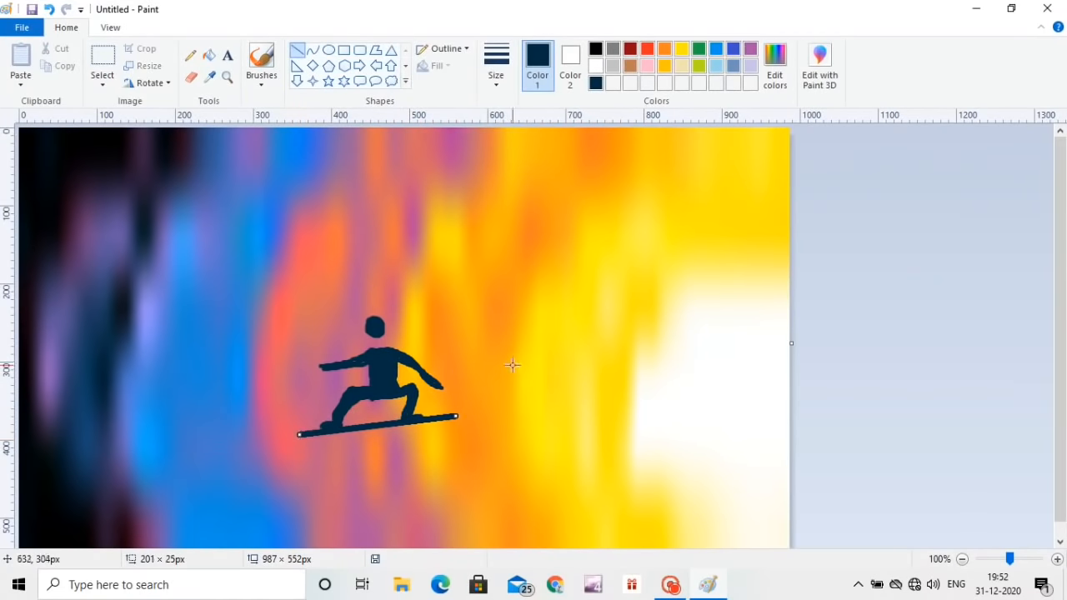
Step: Refine the figure's head, neck and shoulders with dark blue brush strokes
click(248, 66)
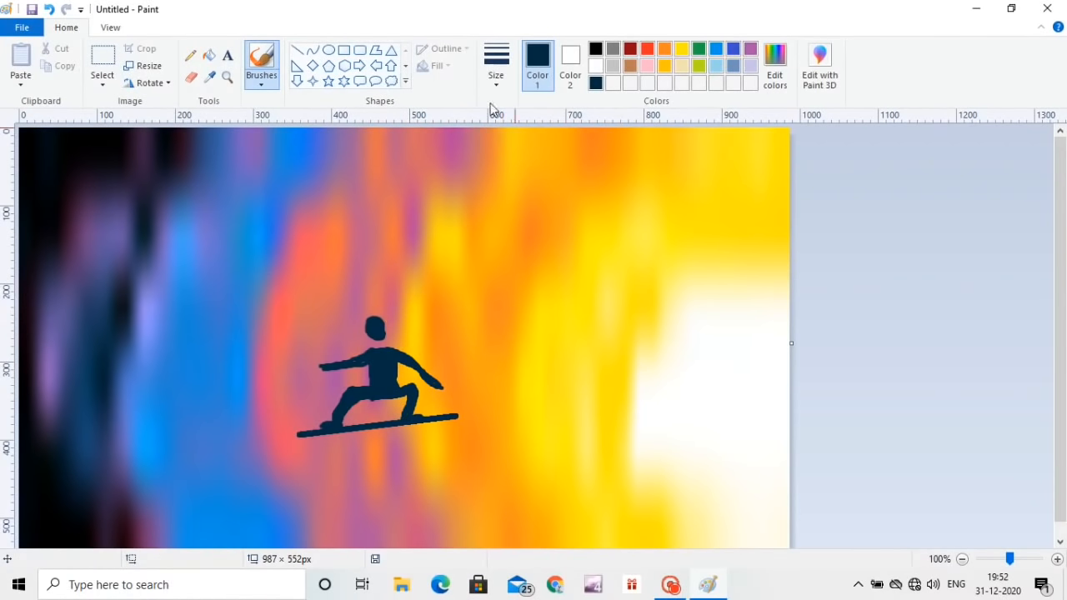
click(386, 321)
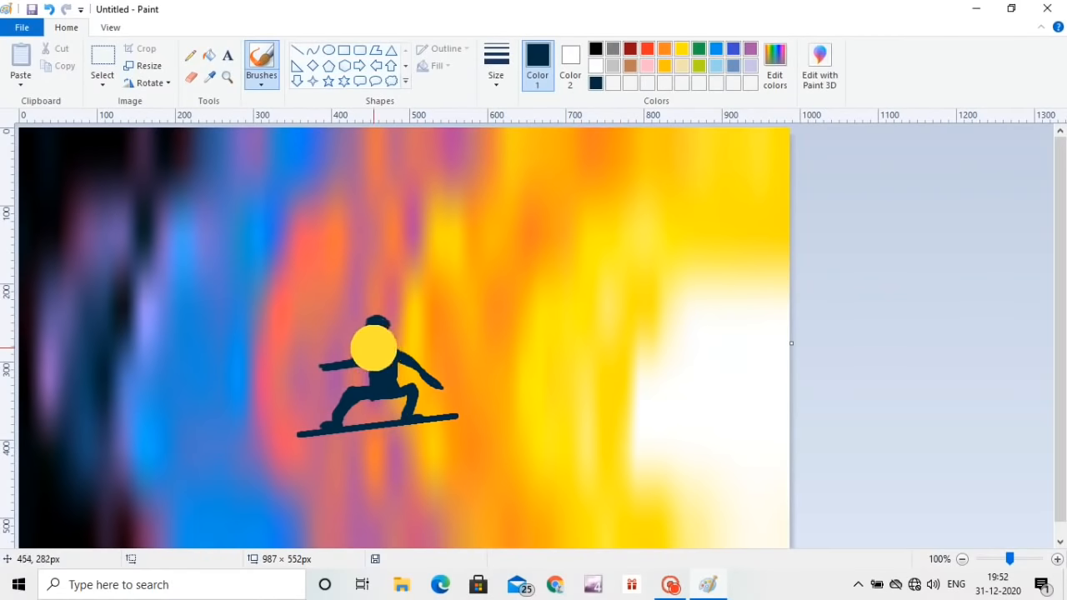
mouse_move(364, 359)
mouse_down()
mouse_move(356, 364)
mouse_move(397, 357)
mouse_up()
drag(354, 364, 391, 378)
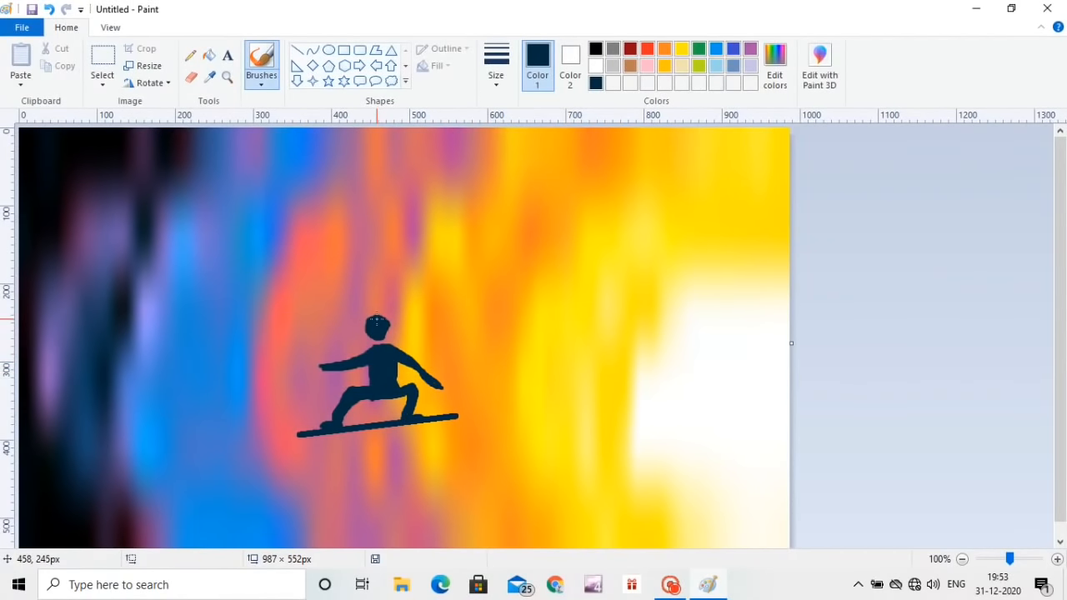
mouse_move(379, 335)
mouse_down()
mouse_move(365, 363)
mouse_move(386, 332)
mouse_move(382, 361)
mouse_up()
Step: Brush bent tips onto both ends of the board
click(460, 408)
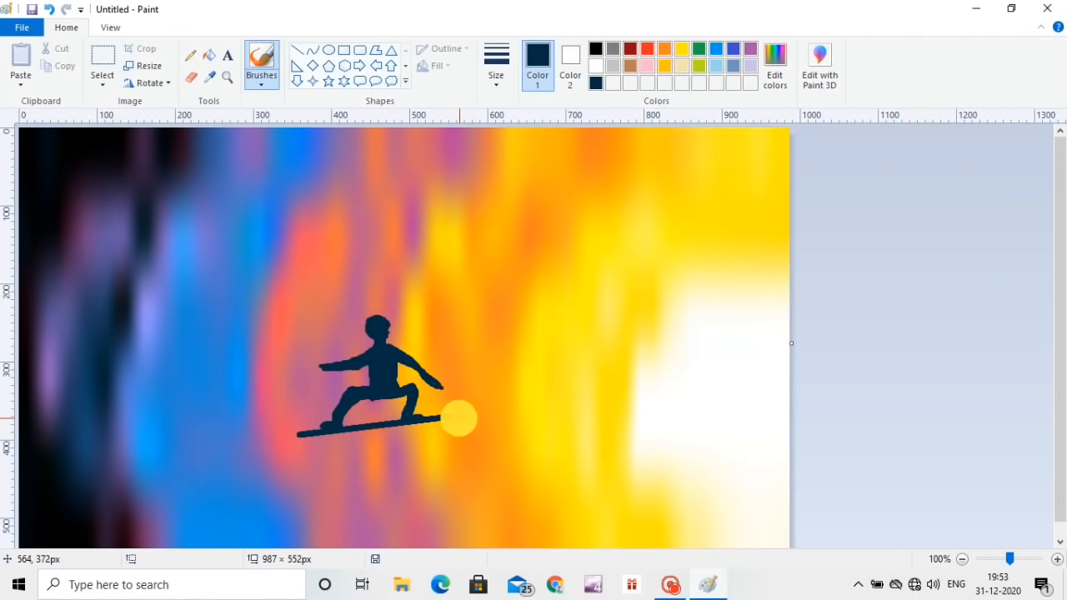
drag(459, 419, 444, 421)
click(300, 433)
drag(299, 439, 298, 441)
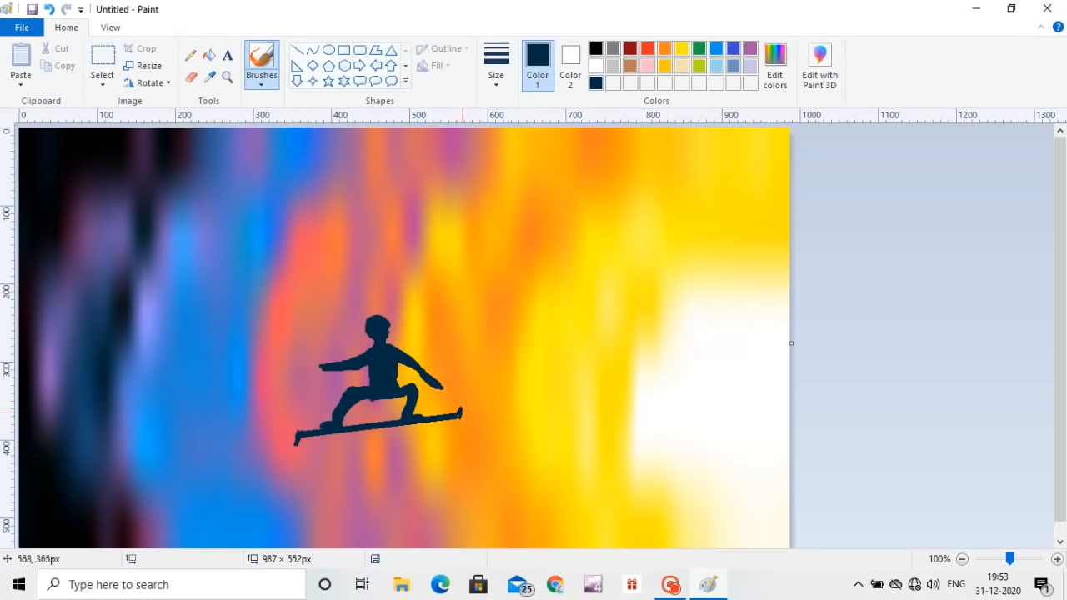
drag(461, 413, 450, 419)
Step: Draw a wavy ground line sloping down across the lower canvas and try to fill the area beneath it
drag(18, 492, 589, 547)
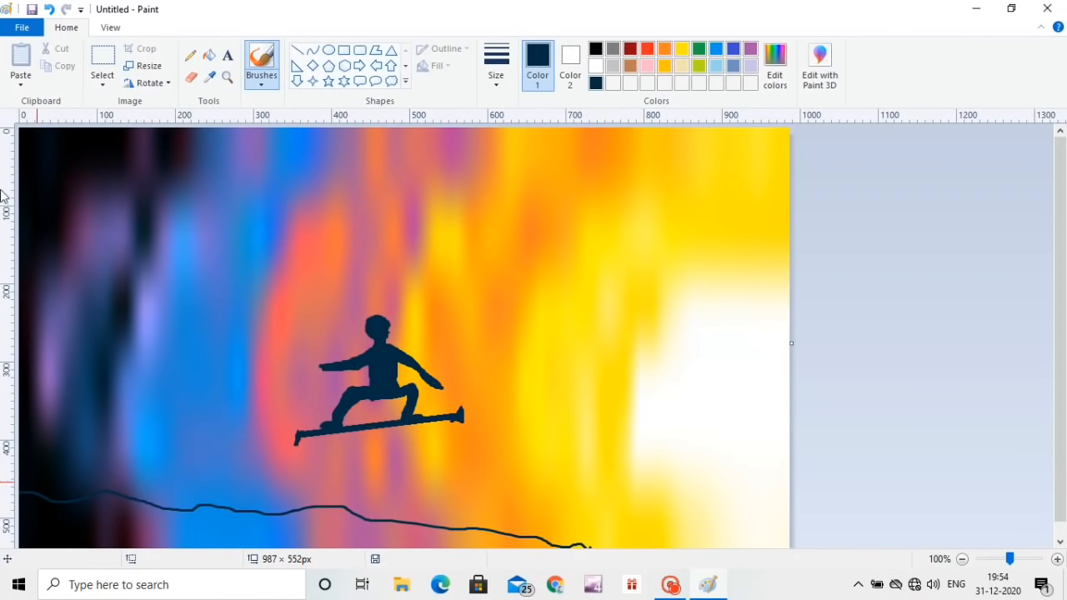
click(209, 55)
drag(188, 518, 233, 521)
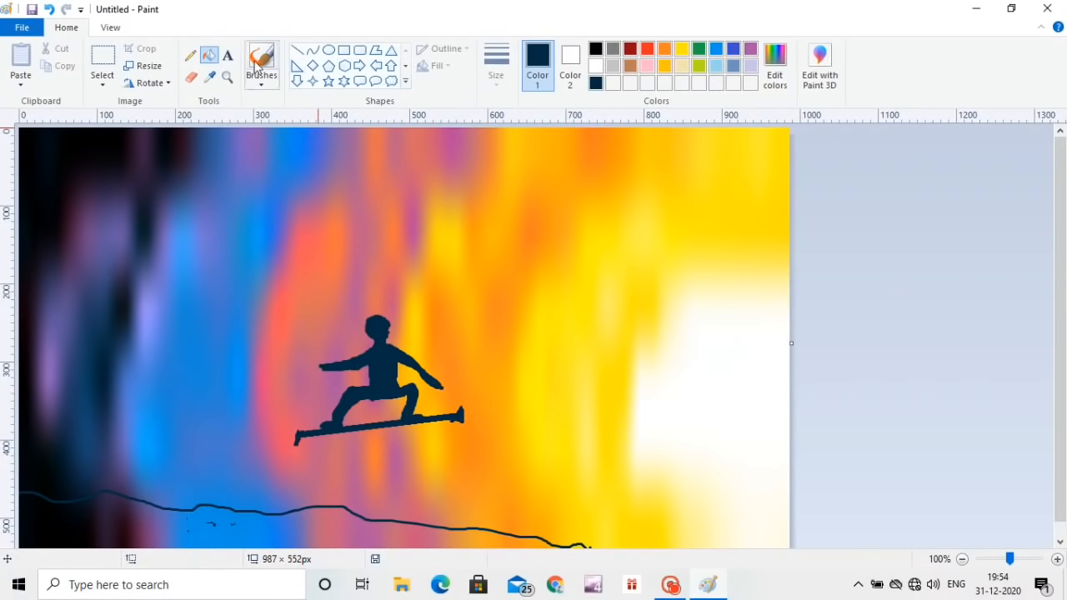
Step: Paint the area beneath the ground line dark blue with a thicker brush
click(260, 65)
click(496, 62)
click(532, 204)
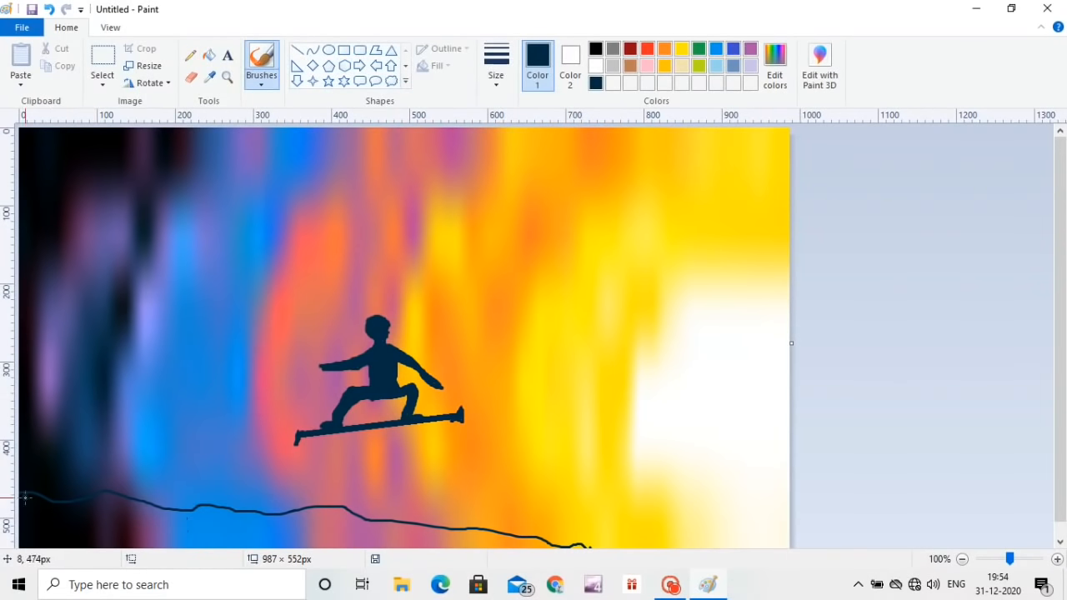
mouse_move(25, 497)
mouse_down()
mouse_move(337, 514)
mouse_move(447, 534)
mouse_move(331, 551)
mouse_move(118, 529)
mouse_move(112, 513)
mouse_move(45, 515)
mouse_move(30, 553)
mouse_move(84, 531)
mouse_move(28, 513)
mouse_move(48, 506)
mouse_move(25, 514)
mouse_move(50, 517)
mouse_move(75, 502)
mouse_move(212, 510)
mouse_move(10, 552)
mouse_move(313, 542)
mouse_move(312, 526)
mouse_move(231, 517)
mouse_move(329, 511)
mouse_move(327, 521)
mouse_move(250, 537)
mouse_up()
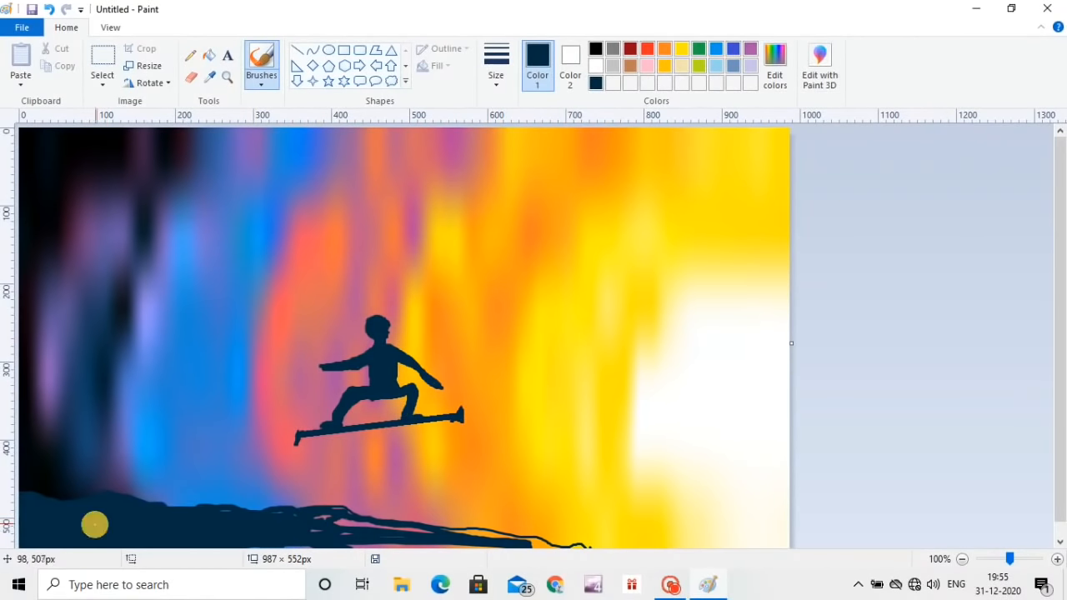
Step: Choose black as a custom colour and fill the painted ground with it
click(776, 63)
click(374, 294)
click(386, 395)
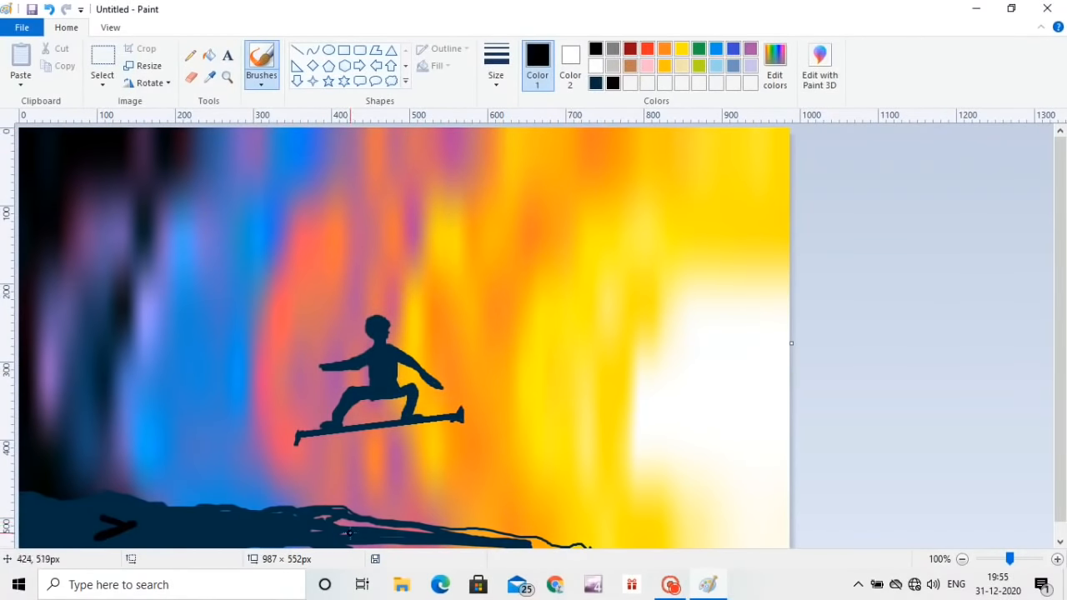
click(209, 55)
click(100, 518)
click(537, 546)
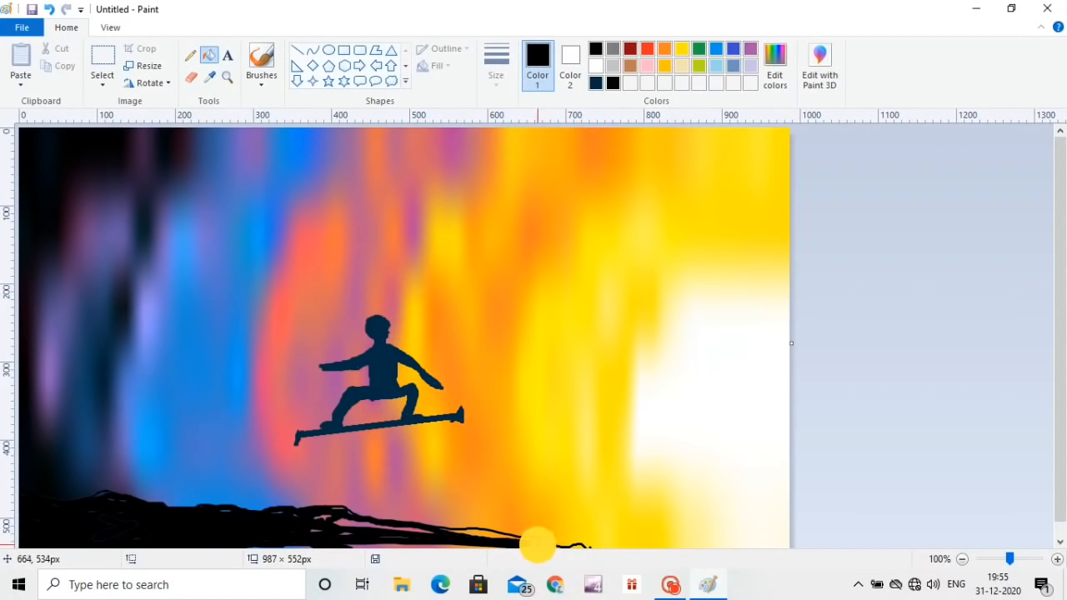
Step: Brush black over the remaining gaps and the upper edge of the ground to make a solid slope
click(260, 62)
mouse_move(344, 528)
mouse_down()
mouse_move(604, 551)
mouse_move(441, 528)
mouse_up()
mouse_move(117, 532)
mouse_down()
mouse_move(23, 512)
mouse_move(108, 495)
mouse_move(30, 496)
mouse_move(107, 514)
mouse_move(115, 503)
mouse_move(119, 524)
mouse_move(219, 525)
mouse_move(260, 512)
mouse_move(201, 505)
mouse_move(157, 510)
mouse_move(404, 518)
mouse_move(376, 521)
mouse_move(365, 554)
mouse_move(333, 536)
mouse_move(264, 531)
mouse_move(532, 540)
mouse_up()
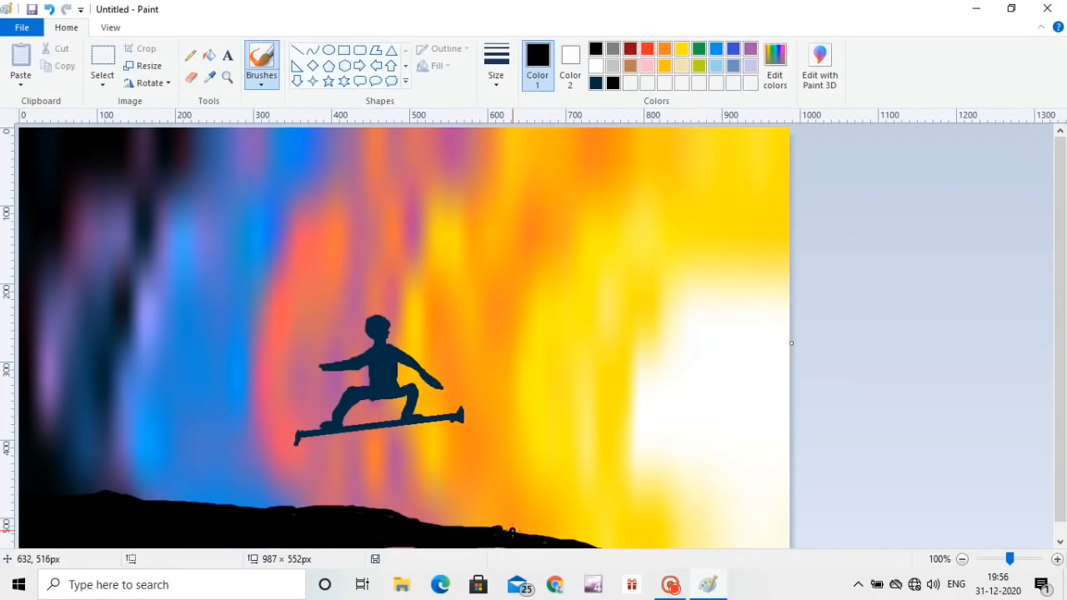
Step: Brush semi-transparent white streaks along the upper edge of the black slope, undoing unwanted strokes
click(265, 83)
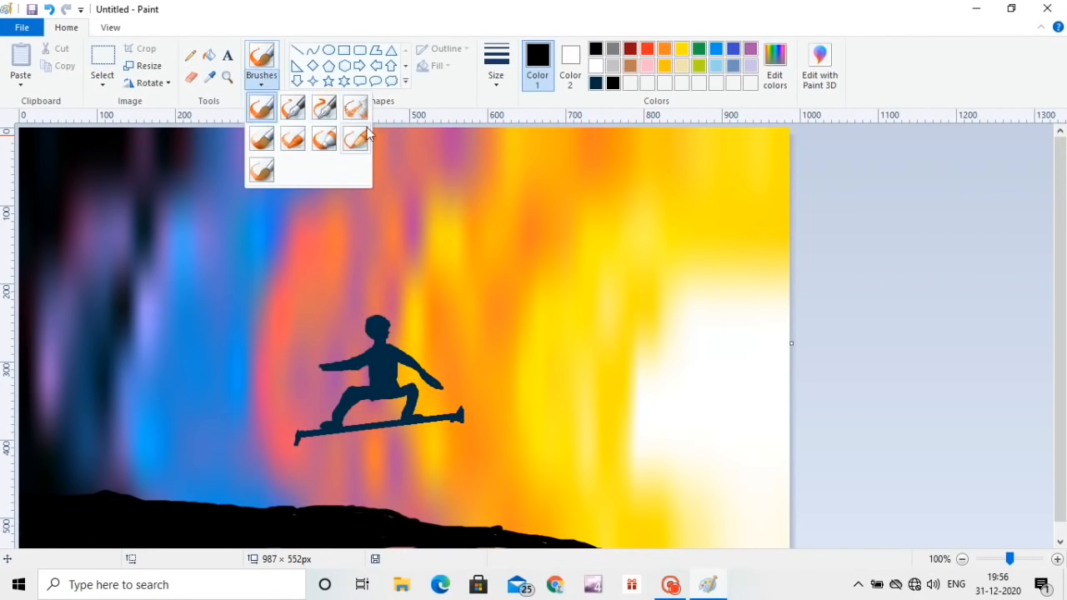
click(261, 105)
click(596, 66)
mouse_move(103, 498)
mouse_down()
mouse_move(381, 516)
mouse_move(281, 524)
mouse_move(275, 514)
mouse_up()
key(ctrl+z)
key(ctrl+z)
key(ctrl+z)
key(ctrl+z)
key(ctrl+z)
key(ctrl+z)
key(ctrl+z)
key(ctrl+z)
drag(29, 495, 119, 498)
drag(123, 497, 244, 507)
mouse_move(246, 506)
mouse_down()
mouse_move(308, 497)
mouse_move(524, 538)
mouse_up()
key(ctrl+z)
mouse_move(40, 502)
mouse_down()
mouse_move(196, 501)
mouse_move(438, 531)
mouse_up()
mouse_move(65, 502)
mouse_down()
mouse_move(25, 498)
mouse_move(343, 503)
mouse_up()
drag(203, 512, 465, 526)
drag(409, 515, 578, 543)
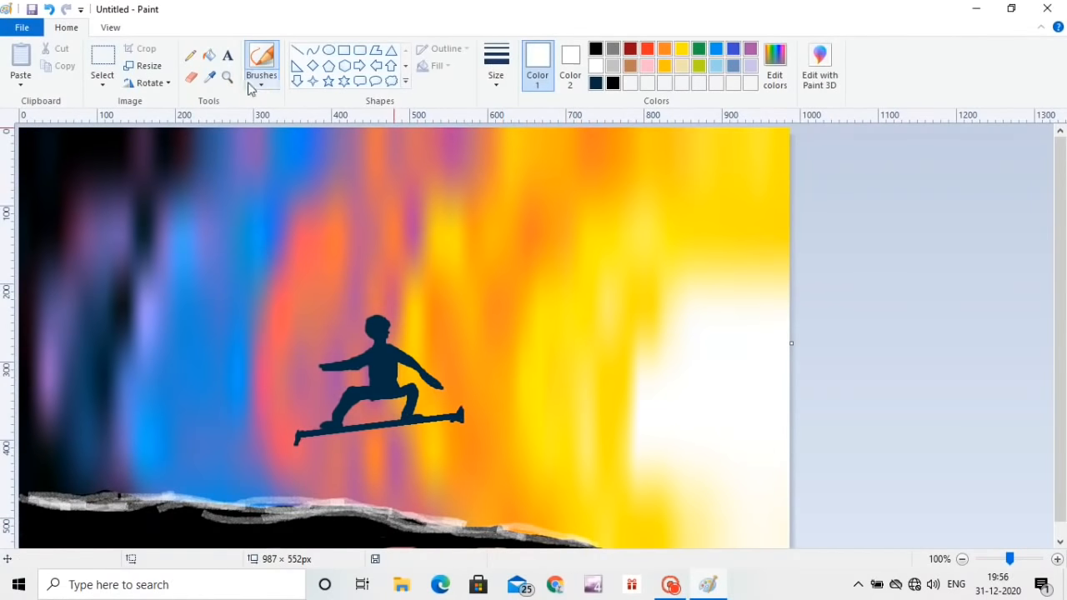
Step: Draw black pine trees along the snowy edge at the slope's left end with a thinner brush, undoing unwanted strokes
click(596, 49)
click(497, 73)
click(503, 138)
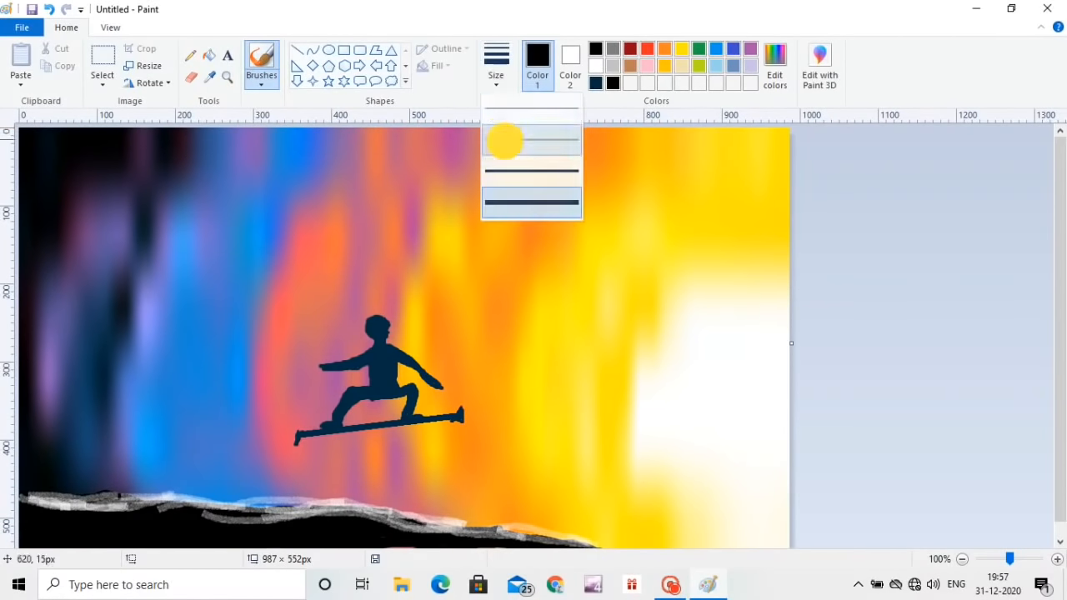
mouse_move(125, 431)
mouse_down()
mouse_move(129, 457)
mouse_move(74, 475)
mouse_move(113, 476)
mouse_move(99, 489)
mouse_move(121, 486)
mouse_move(103, 481)
mouse_move(120, 479)
mouse_move(105, 445)
mouse_move(115, 500)
mouse_move(165, 487)
mouse_move(163, 463)
mouse_move(154, 486)
mouse_move(162, 479)
mouse_move(146, 484)
mouse_move(159, 481)
mouse_move(143, 462)
mouse_move(157, 451)
mouse_move(153, 442)
mouse_move(164, 466)
mouse_move(154, 489)
mouse_move(168, 501)
mouse_move(235, 493)
mouse_move(208, 478)
mouse_move(209, 463)
mouse_move(247, 499)
mouse_move(190, 464)
mouse_move(201, 444)
mouse_move(199, 472)
mouse_move(233, 468)
mouse_move(205, 435)
mouse_move(119, 472)
mouse_move(185, 465)
mouse_up()
key(ctrl+z)
key(ctrl+z)
Step: Add thin white snow highlights to the three pine trees using the thinnest brush size
click(600, 65)
click(496, 63)
click(515, 108)
click(115, 463)
mouse_move(208, 447)
mouse_down()
mouse_move(221, 498)
mouse_move(218, 467)
mouse_up()
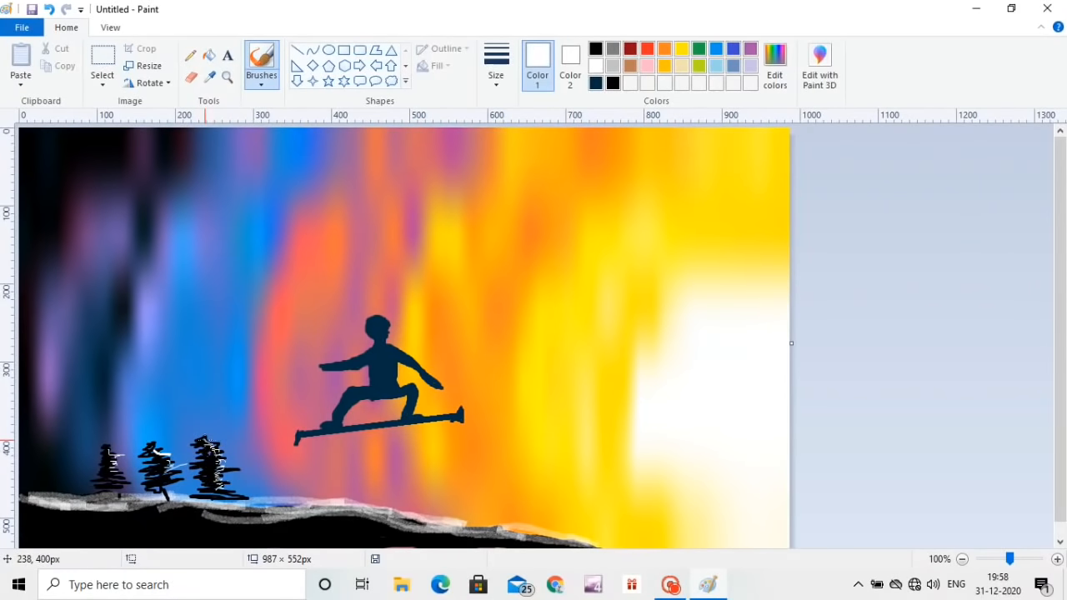
Step: Dot tiny white stars over the dark and blue upper-left sky with the basic brush at its thinnest size
click(261, 76)
click(262, 110)
click(503, 83)
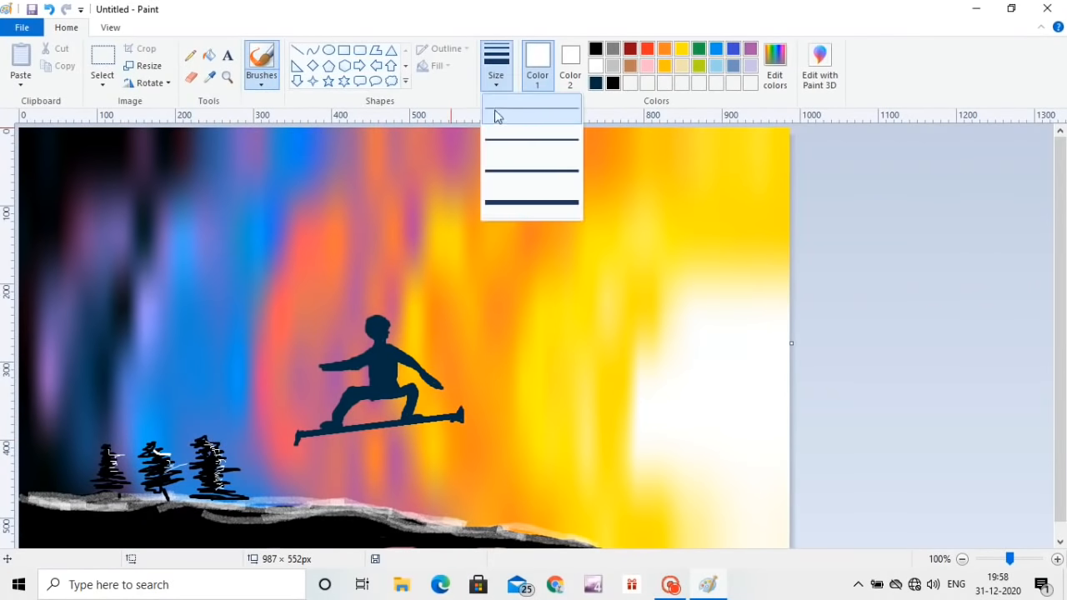
click(498, 114)
click(72, 197)
click(147, 187)
click(124, 311)
click(72, 270)
click(102, 230)
click(279, 215)
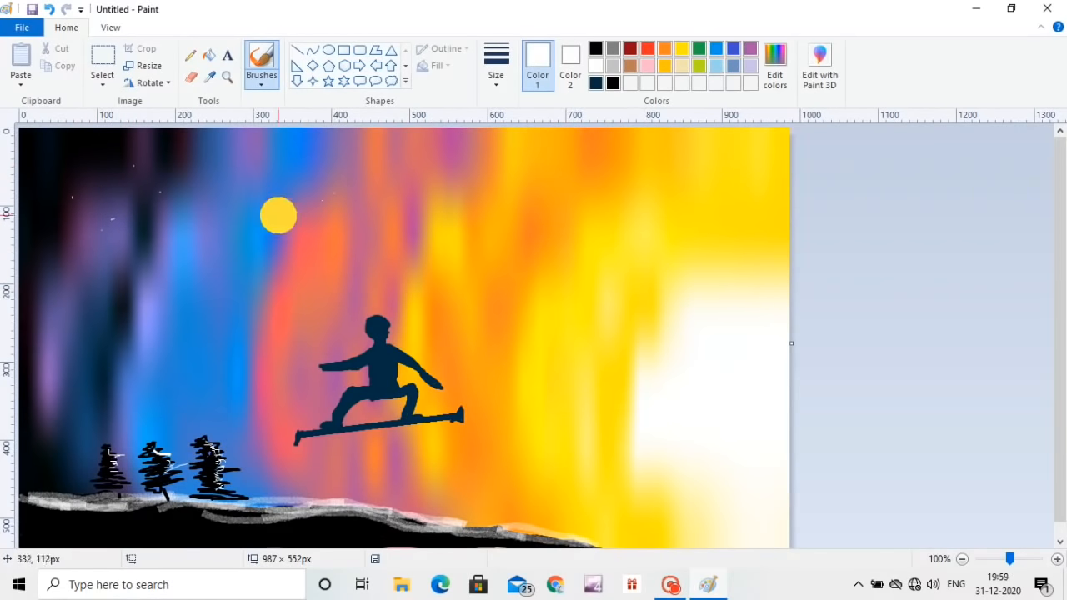
click(265, 182)
Step: Scatter slightly larger white stars across the left and middle of the sky using the second brush size
click(498, 82)
click(517, 140)
click(218, 195)
click(115, 270)
click(93, 337)
click(72, 299)
click(53, 221)
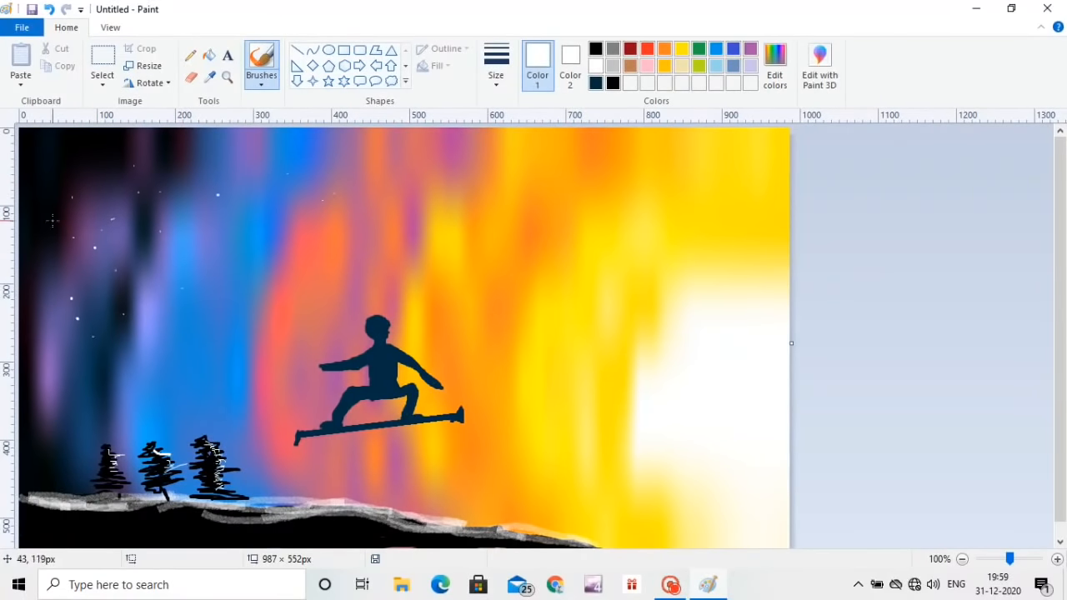
click(351, 176)
click(445, 158)
click(521, 175)
click(458, 230)
click(116, 388)
click(57, 389)
drag(98, 349, 90, 351)
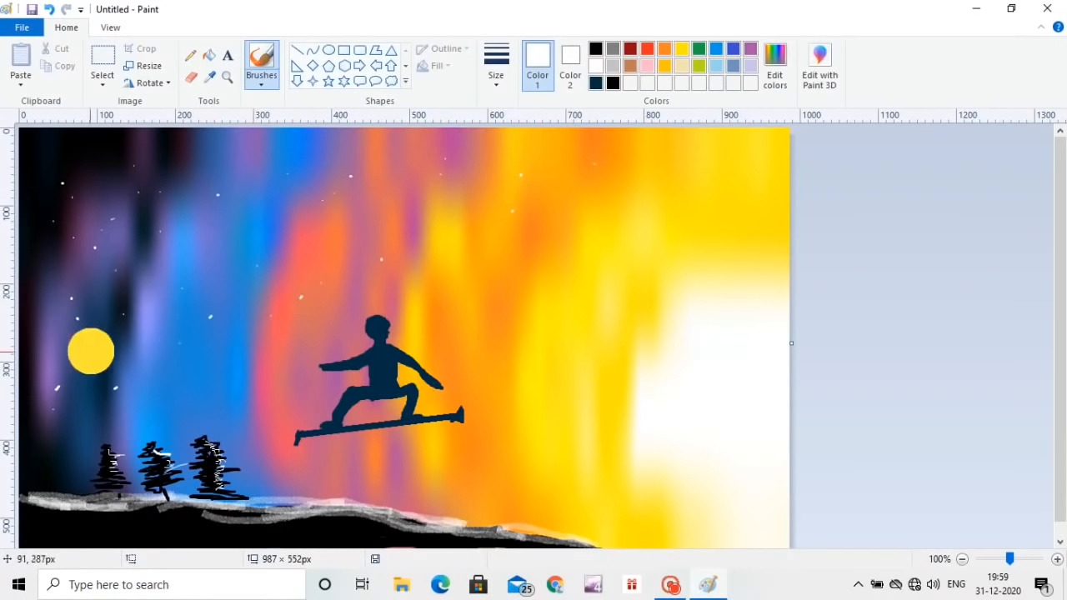
click(228, 246)
click(200, 266)
Step: Add bigger white stars along the upper sky using the third brush size
click(498, 70)
click(513, 174)
click(312, 182)
click(239, 165)
click(179, 148)
click(133, 174)
click(81, 155)
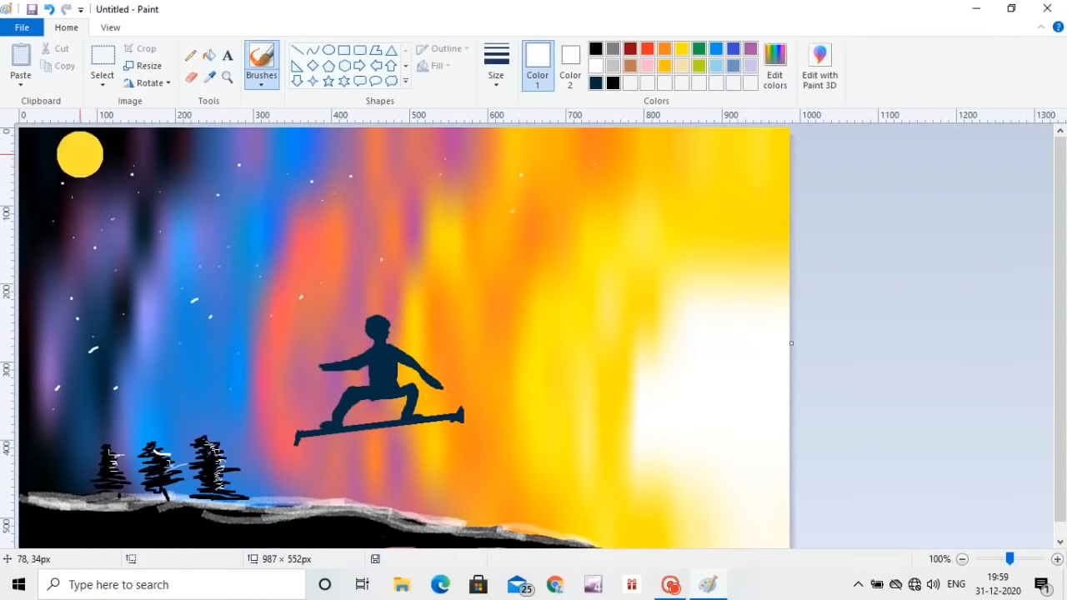
click(33, 161)
click(283, 144)
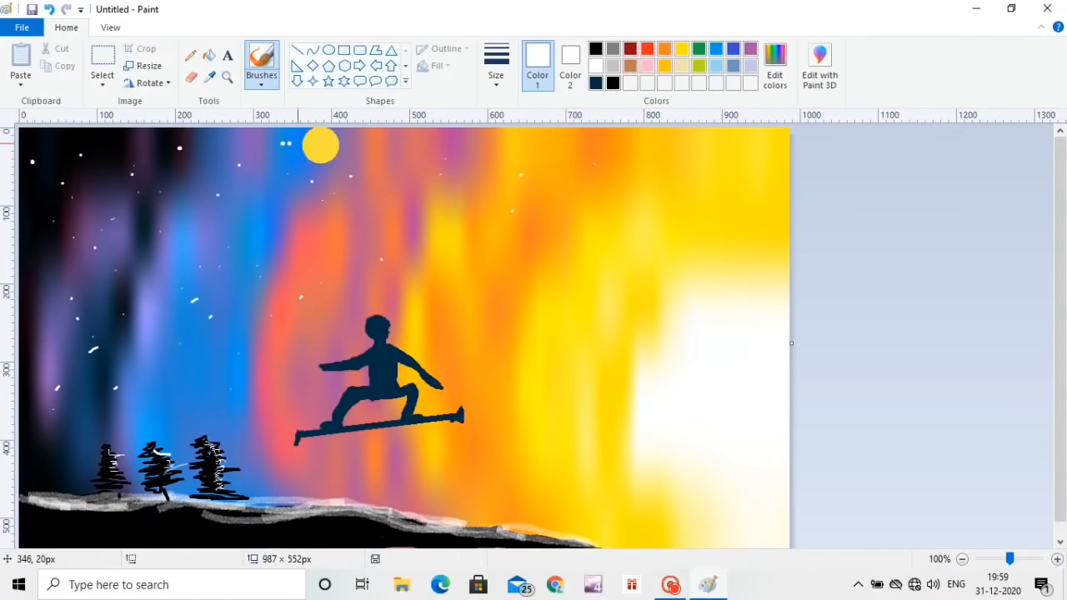
Step: Add the text 2020 above the trees in black Baskerville Old Face at size 48
click(227, 56)
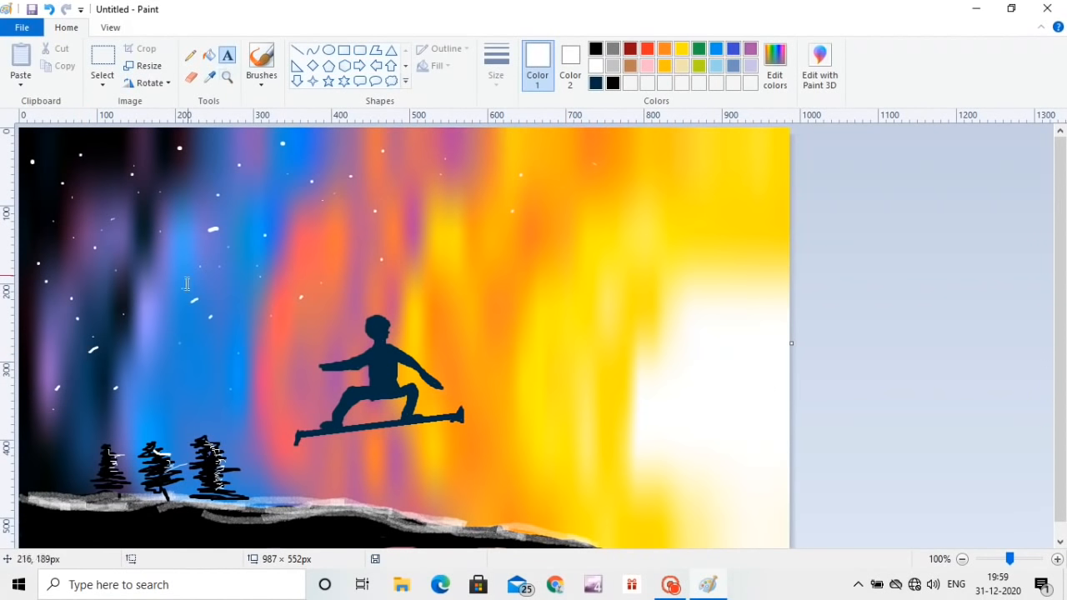
drag(63, 363, 661, 453)
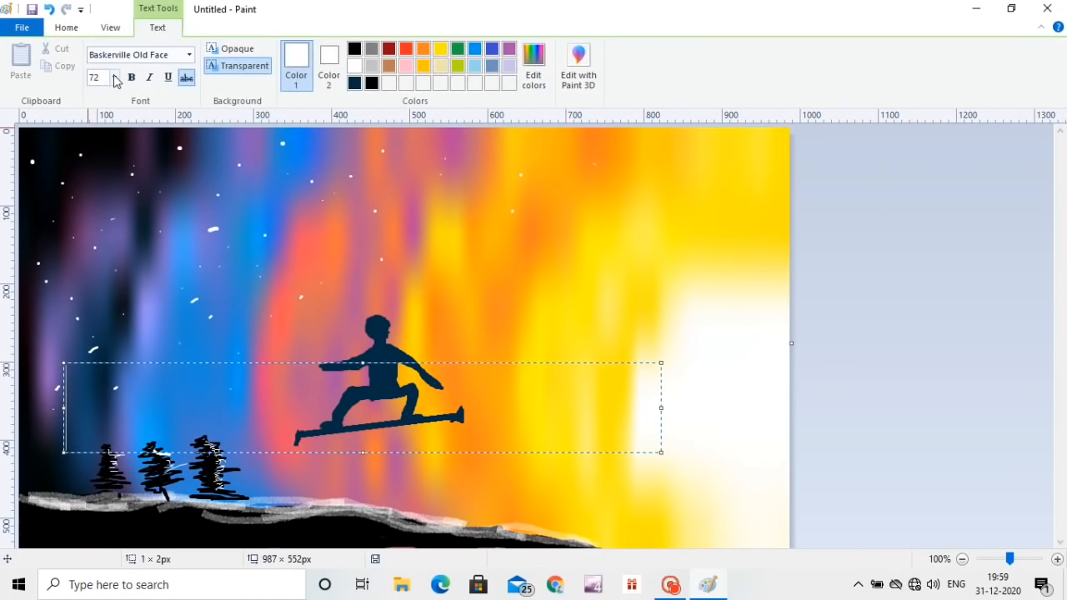
click(114, 78)
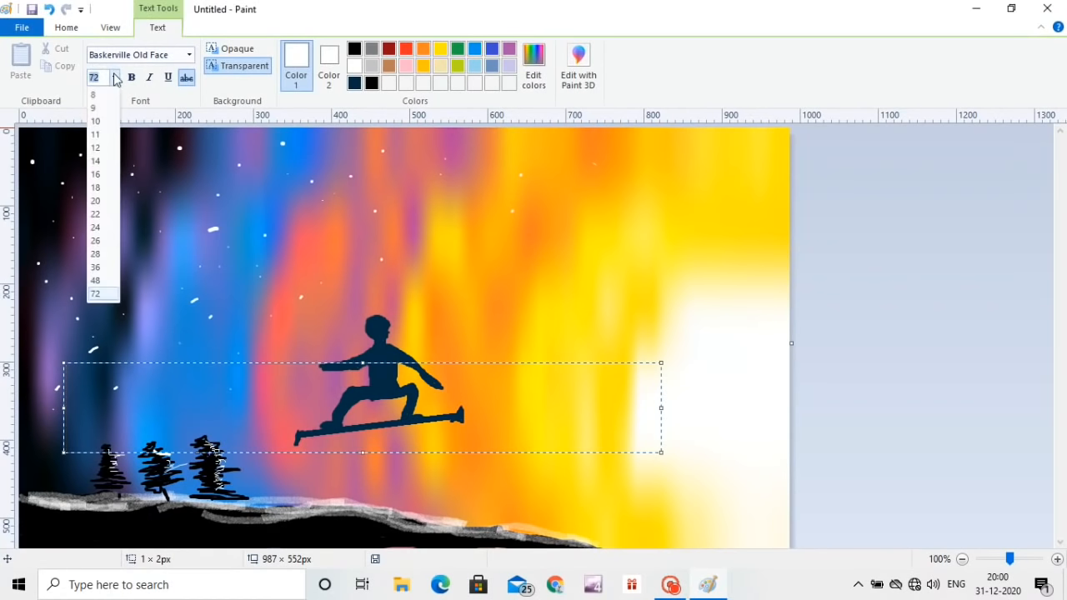
click(96, 281)
click(190, 55)
click(162, 138)
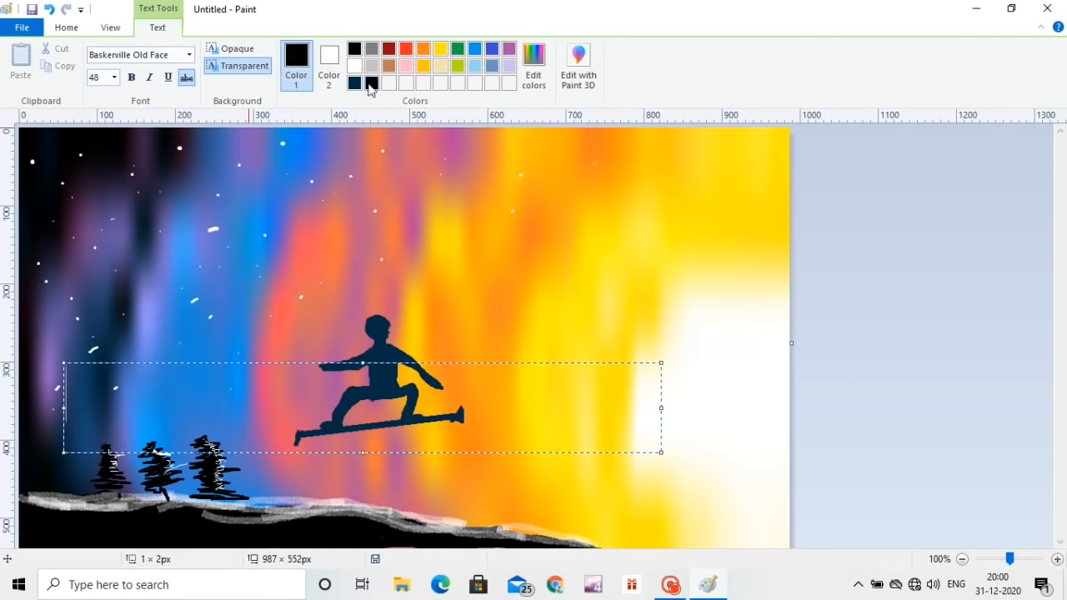
text(2020)
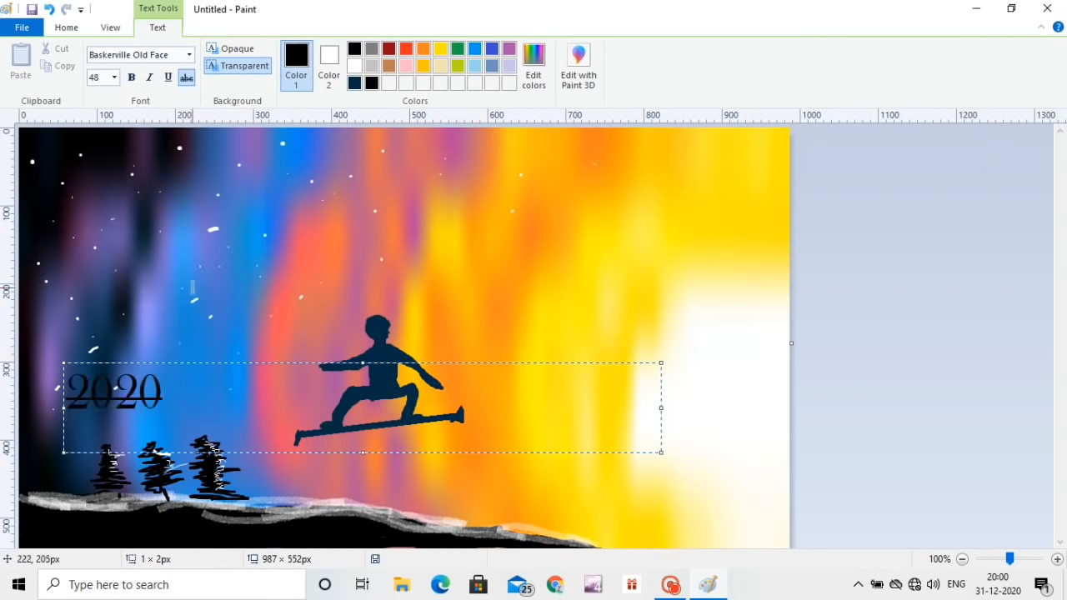
Step: Cut the 2020 text and paste it into a new text box in the picture's upper-right corner
click(189, 55)
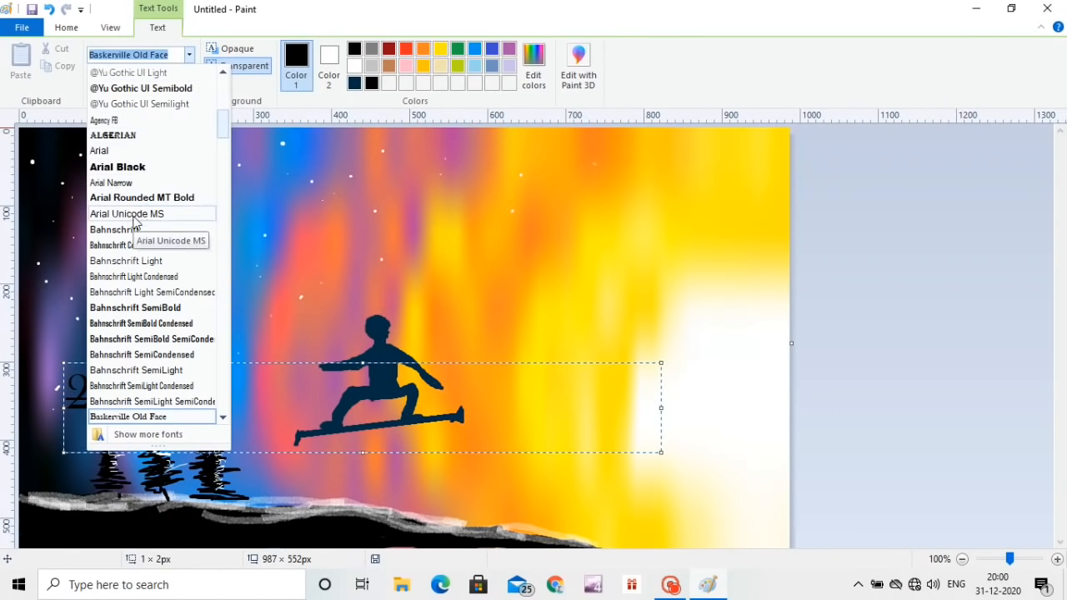
click(139, 340)
drag(165, 391, 65, 385)
key(ctrl+c)
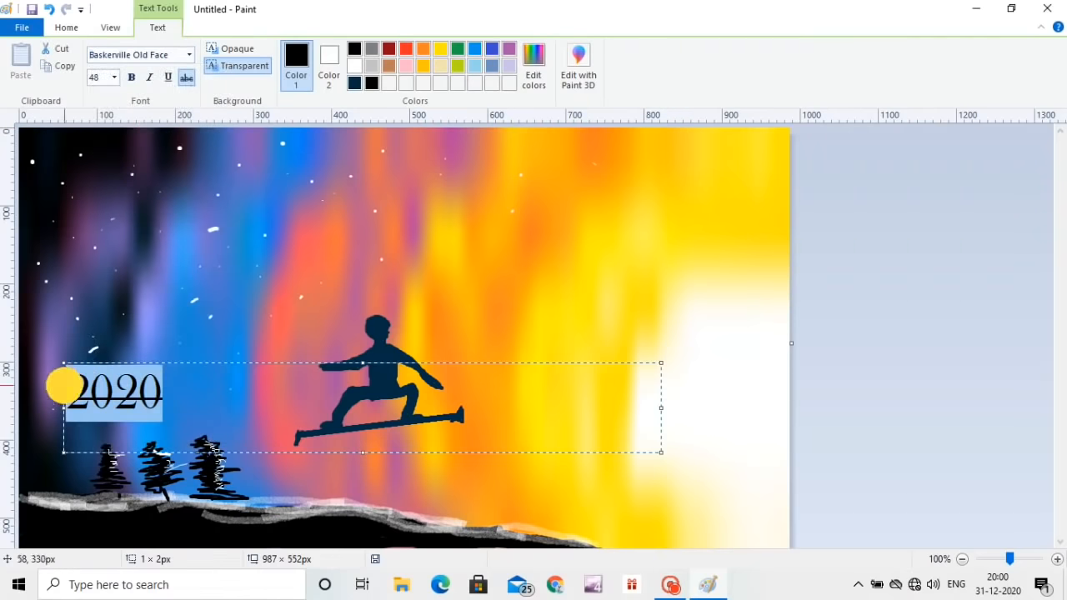
right_click(134, 371)
click(162, 420)
click(690, 156)
key(ctrl+v)
key(ctrl+a)
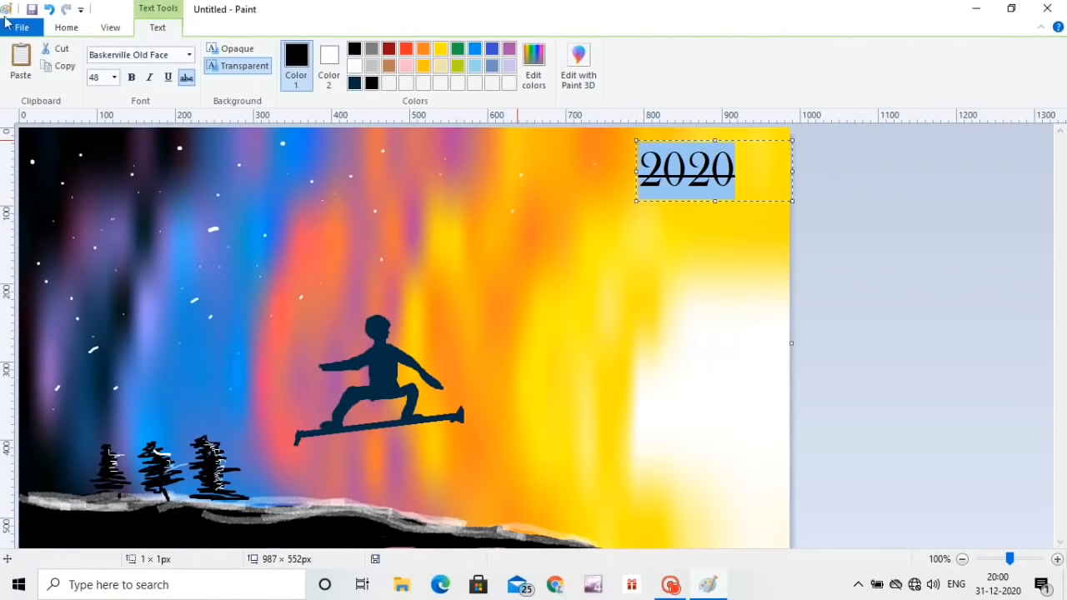
Step: Try Arial on the 2020 text and remove its strikethrough
click(189, 55)
scroll(189, 61, down, 5)
click(154, 74)
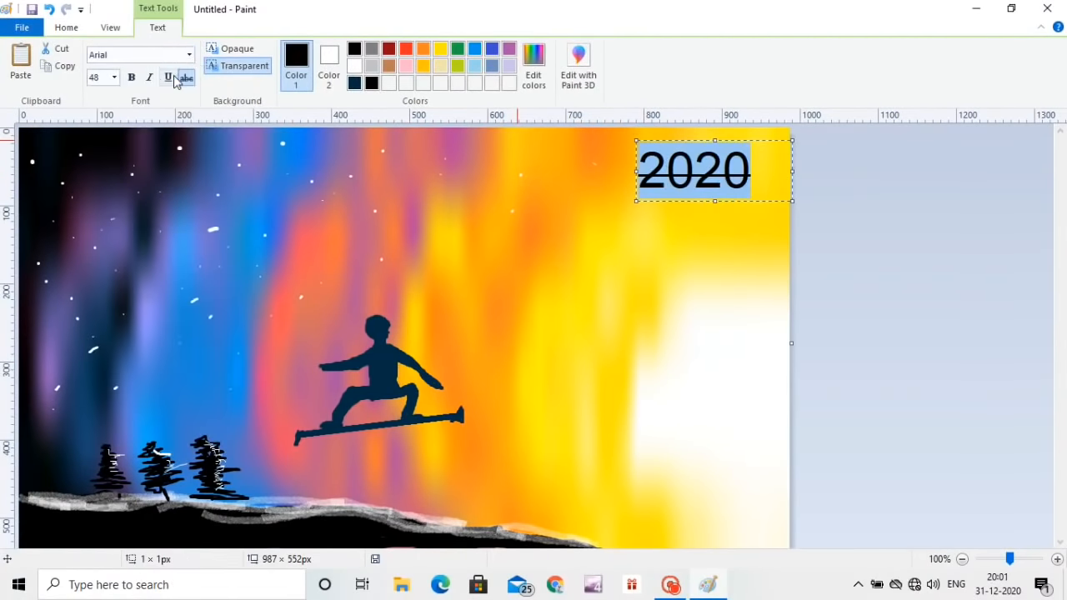
click(181, 80)
click(191, 55)
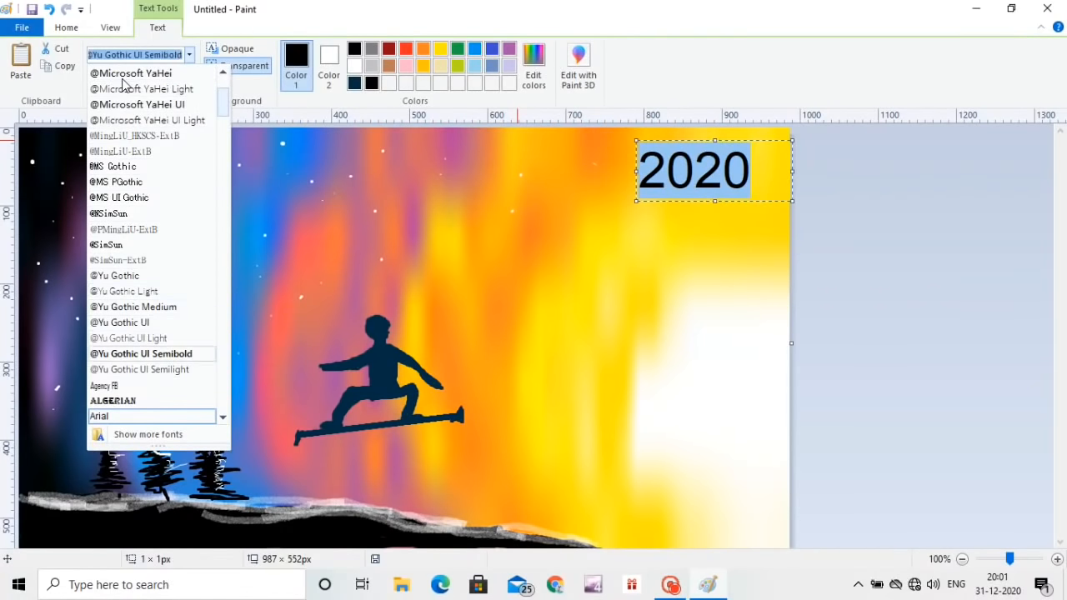
click(117, 182)
click(189, 55)
click(106, 354)
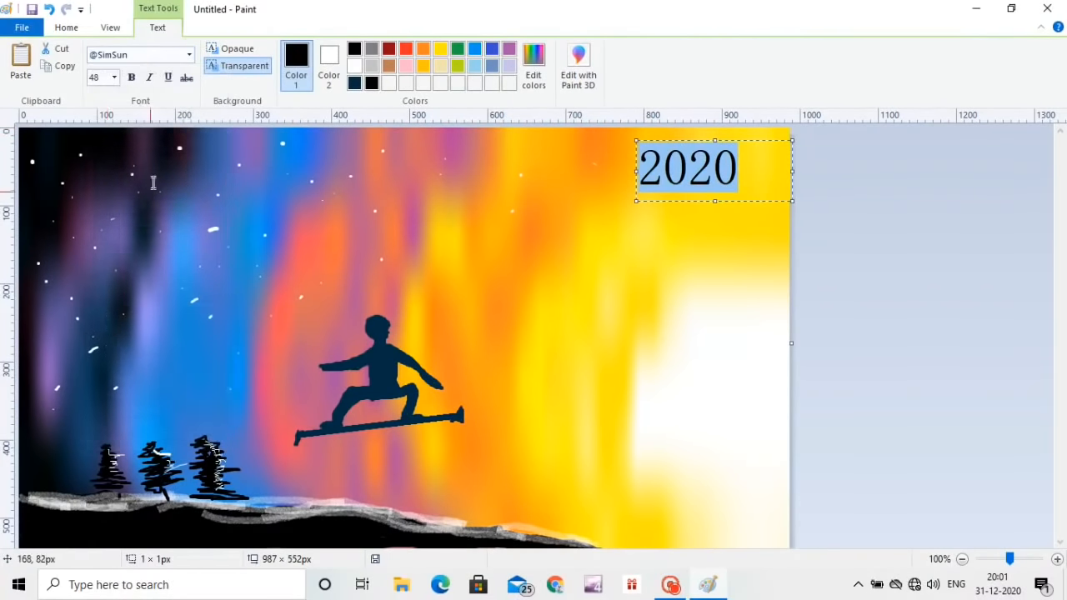
click(189, 55)
scroll(149, 171, down, 10)
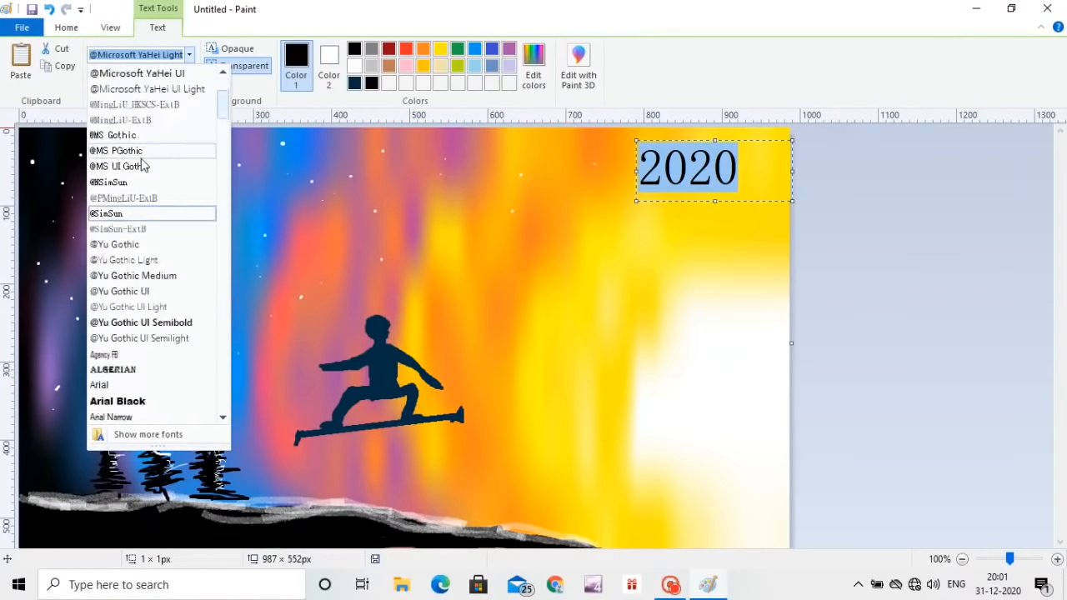
click(132, 214)
click(189, 55)
click(134, 382)
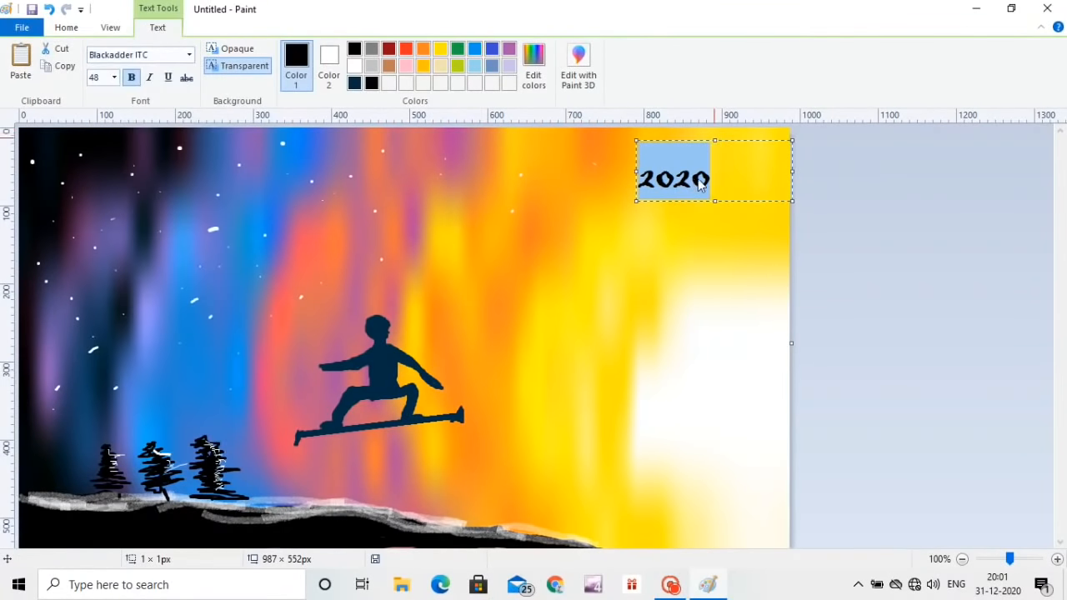
Step: Move the styled 2020 text by cutting it and pasting it into a new text box just above the pine trees
right_click(663, 173)
click(697, 224)
click(61, 389)
click(61, 388)
right_click(76, 407)
click(112, 488)
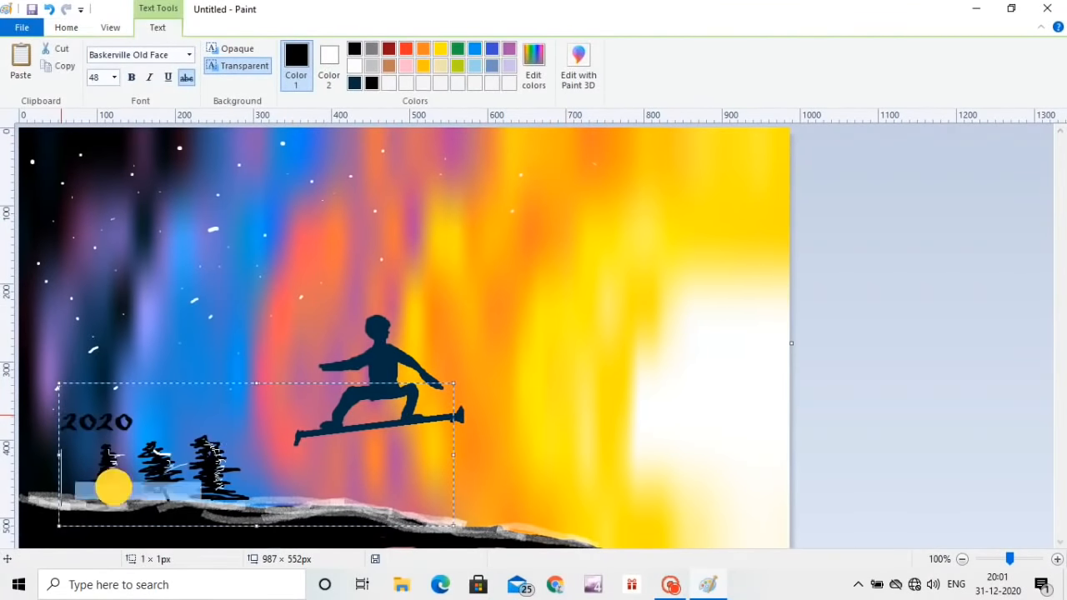
click(156, 335)
Step: Paint thin white highlights on the digits of 2020 with the basic brush at its thinnest size
click(1057, 560)
scroll(495, 333, down, 5)
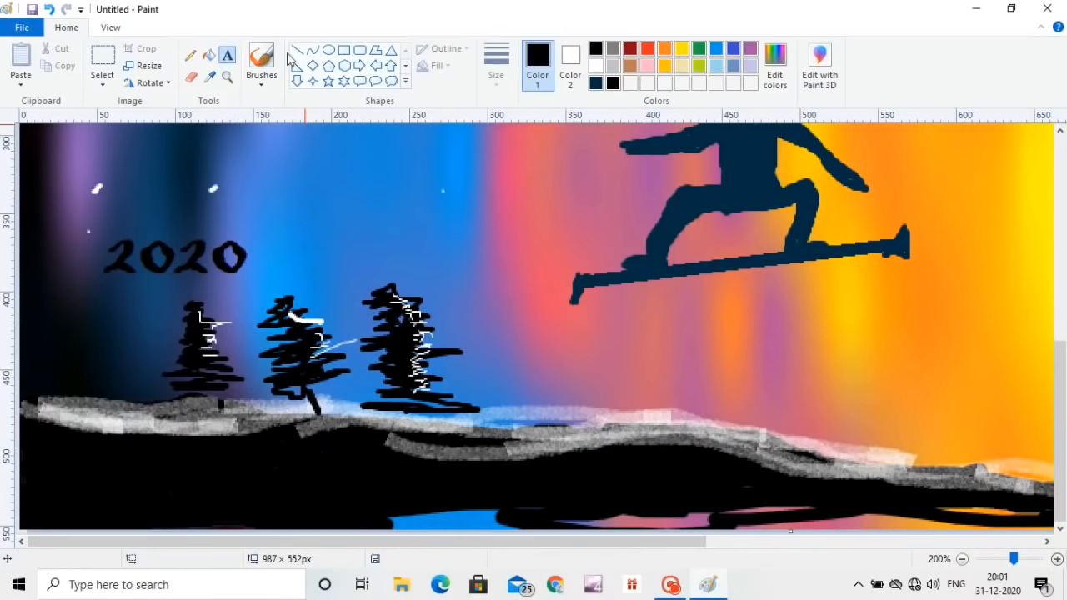
click(261, 83)
click(262, 108)
click(504, 78)
click(595, 66)
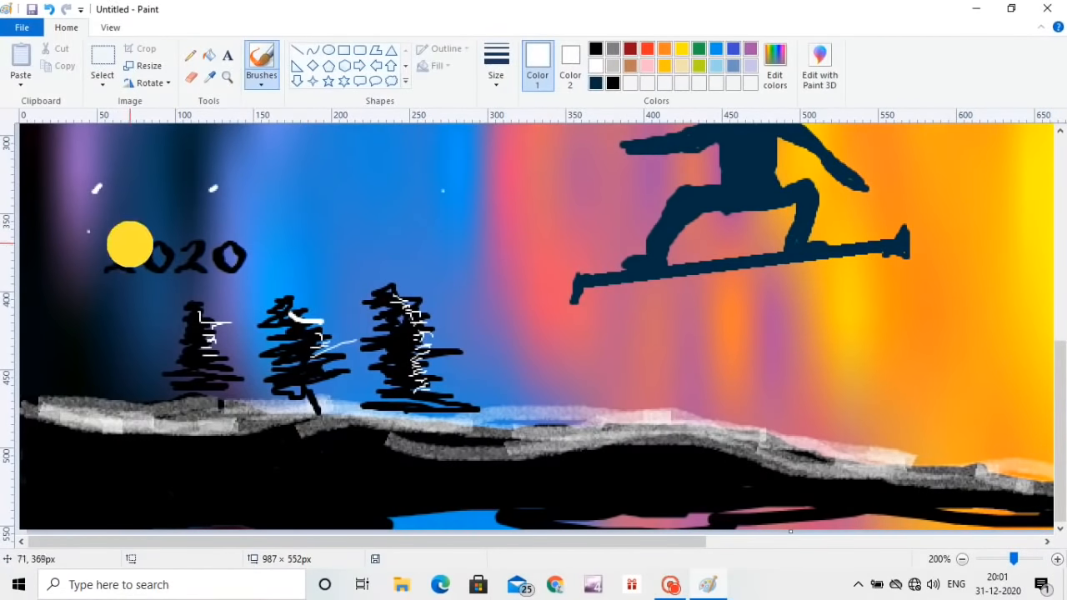
click(495, 77)
click(500, 112)
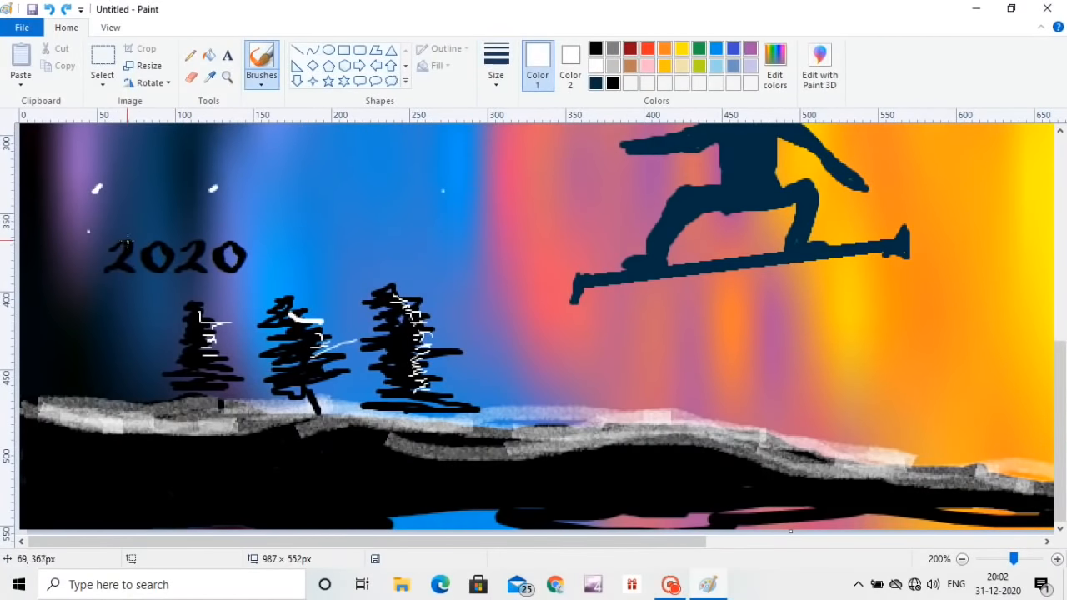
drag(126, 241, 123, 259)
mouse_move(165, 248)
mouse_down()
mouse_move(167, 263)
mouse_move(234, 265)
mouse_up()
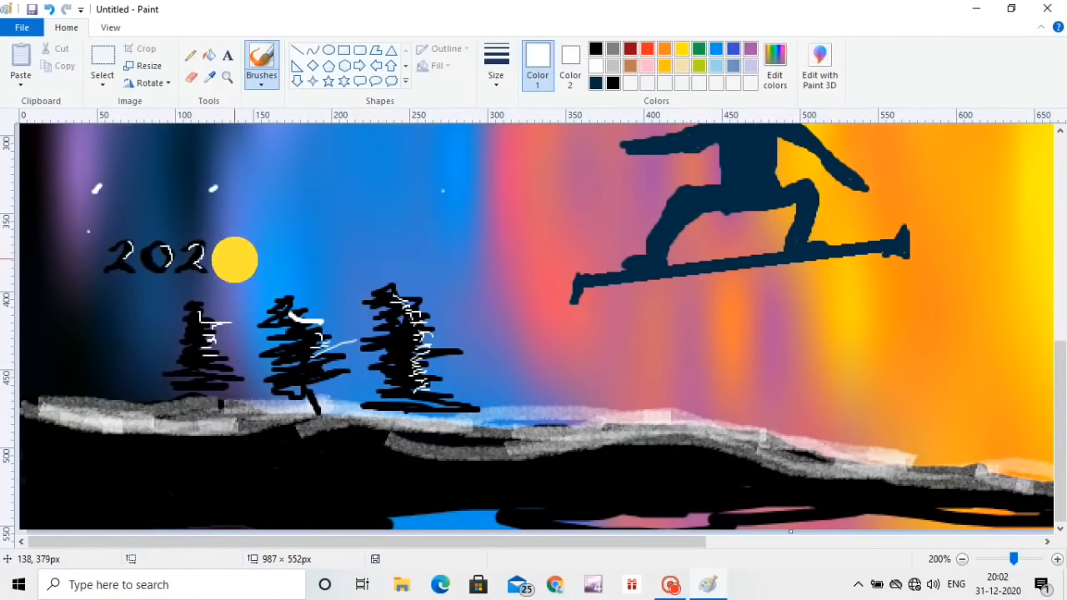
Step: Add the text 2021 at the picture's lower right in black Baskerville Old Face, size 48, without strikethrough
click(962, 560)
click(227, 55)
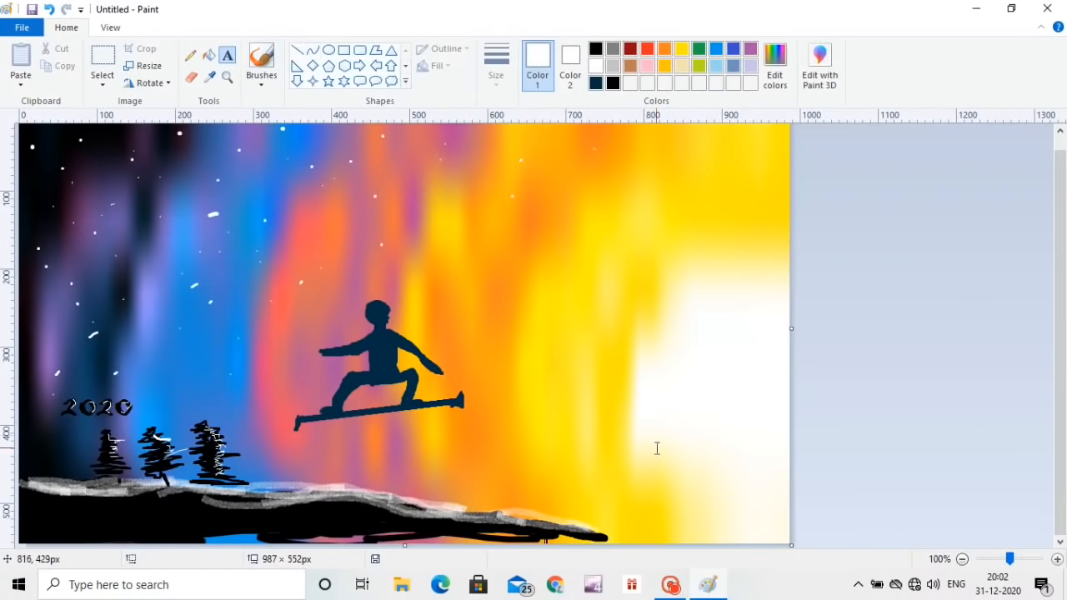
click(656, 430)
click(372, 83)
text(2021)
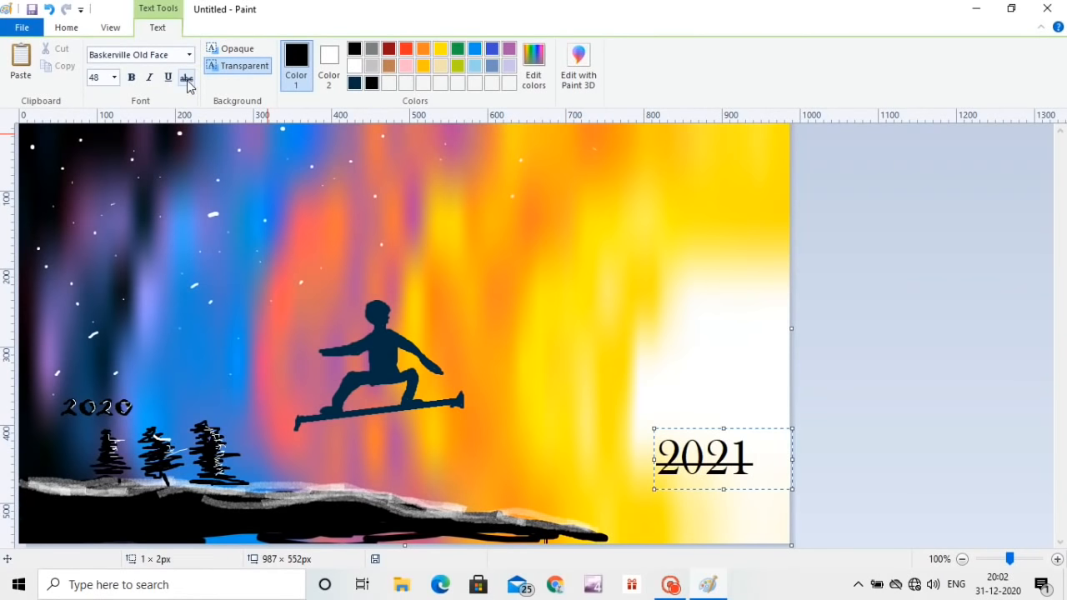
key(ctrl+a)
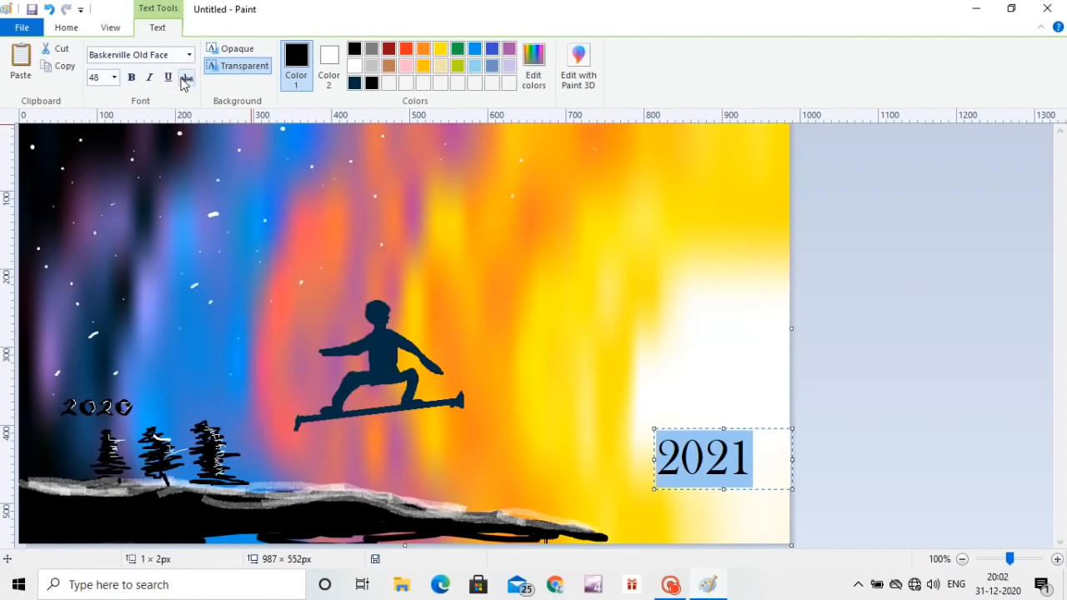
click(430, 235)
Step: Add the text "happy new year" across the upper sky and extend its text box toward the left
click(296, 148)
text(happu)
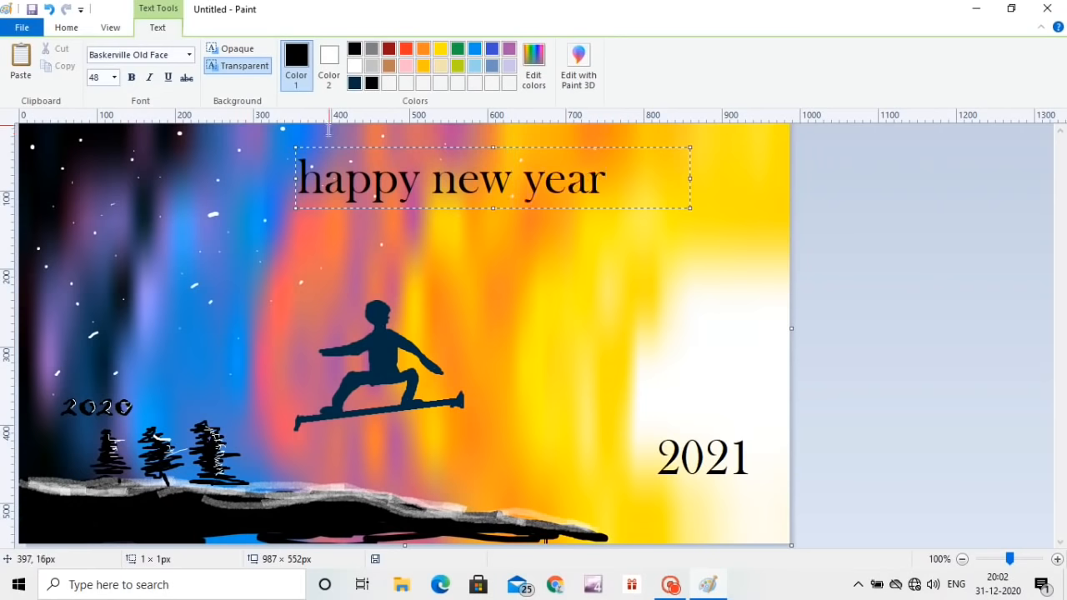
drag(289, 178, 190, 172)
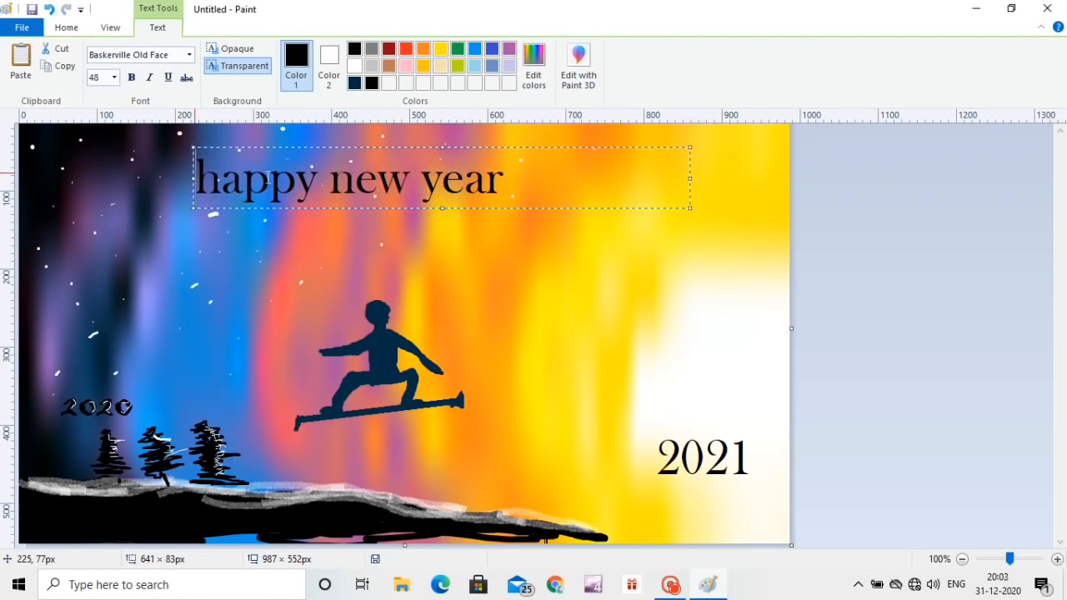
Step: Capitalise each word of the greeting so it reads "Happy New Year" and place it on the picture
click(223, 175)
key(BackSpace)
text(H)
click(361, 179)
key(BackSpace)
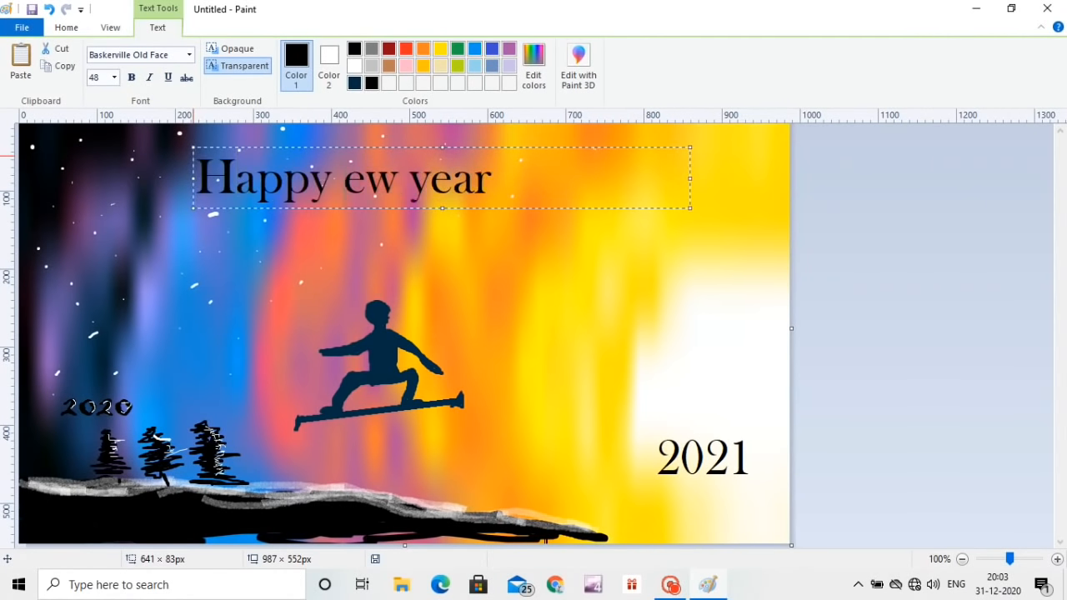
text(N)
click(468, 189)
key(BackSpace)
text(Y)
click(578, 272)
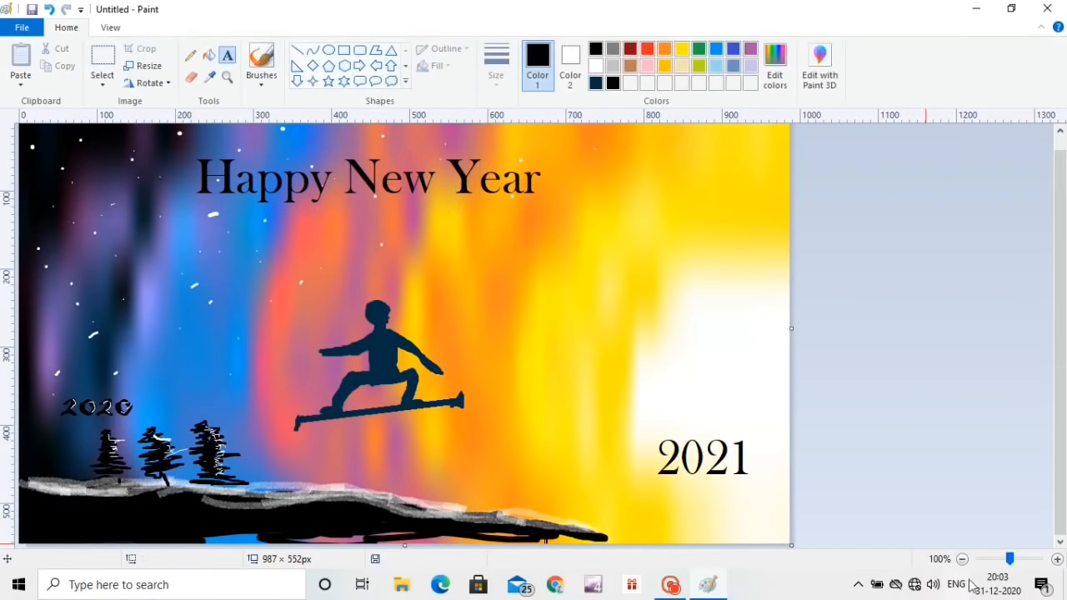